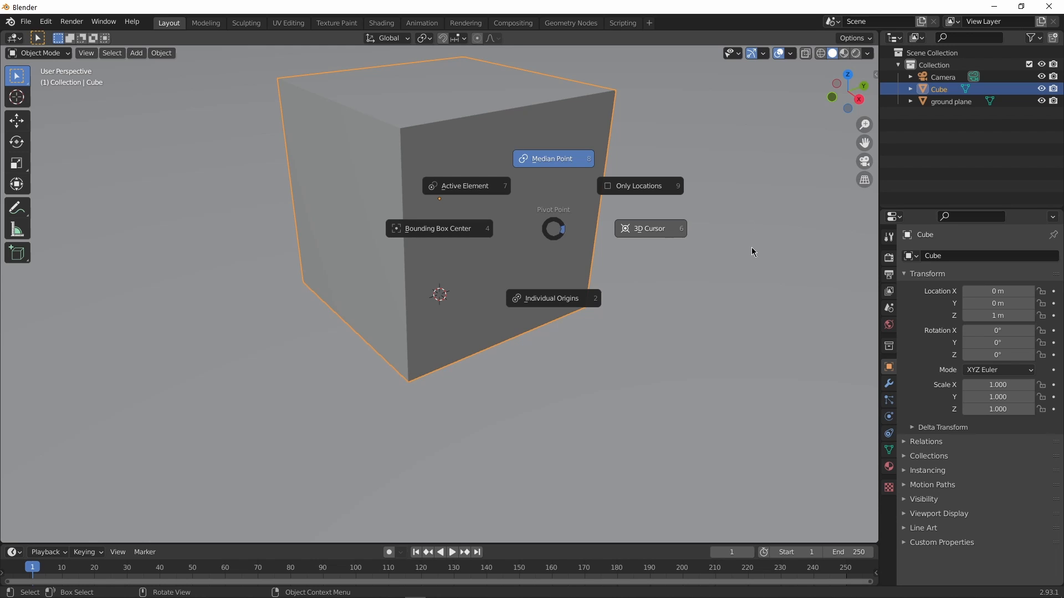
Set the pivot point to the 3D Cursor and flatten the cube's mesh along Z to about 0.07 of its height
left_click(751, 247)
key("KP_3")
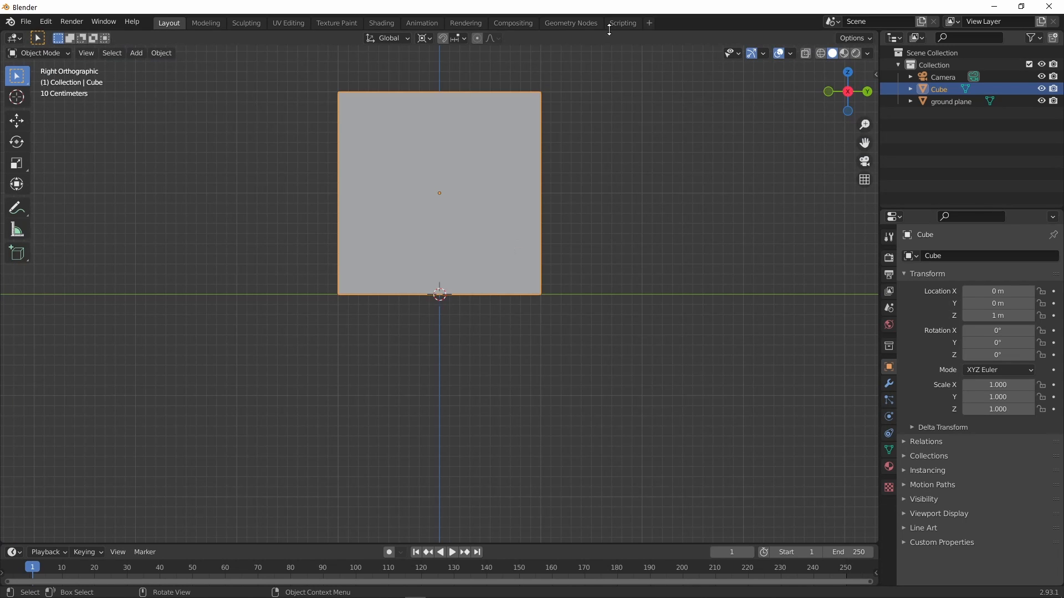
scroll(622, 220, "up", 3)
key("Tab")
scroll(622, 217, "down", 3)
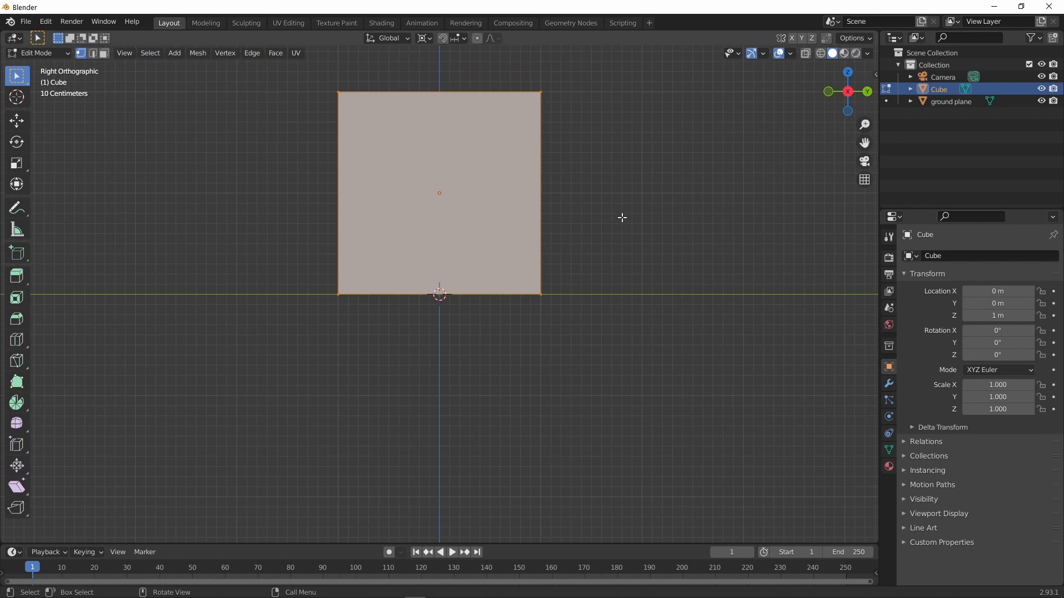
key("s")
key("z")
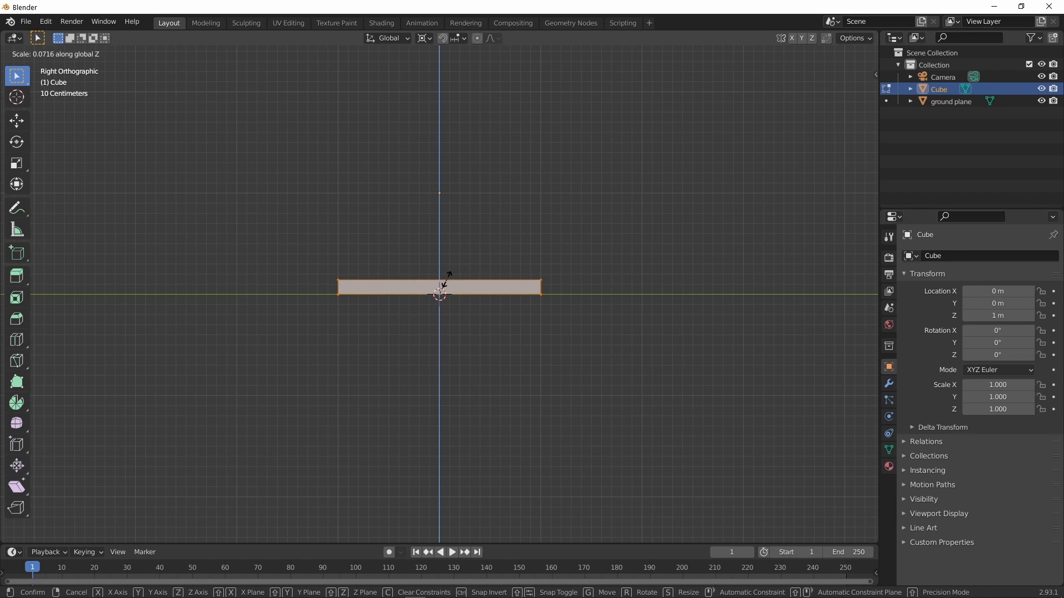
left_click(456, 286)
Scale the flattened mesh along Y to narrow it into a book-shaped rectangular slab
middle_click_drag(456, 286, 586, 368)
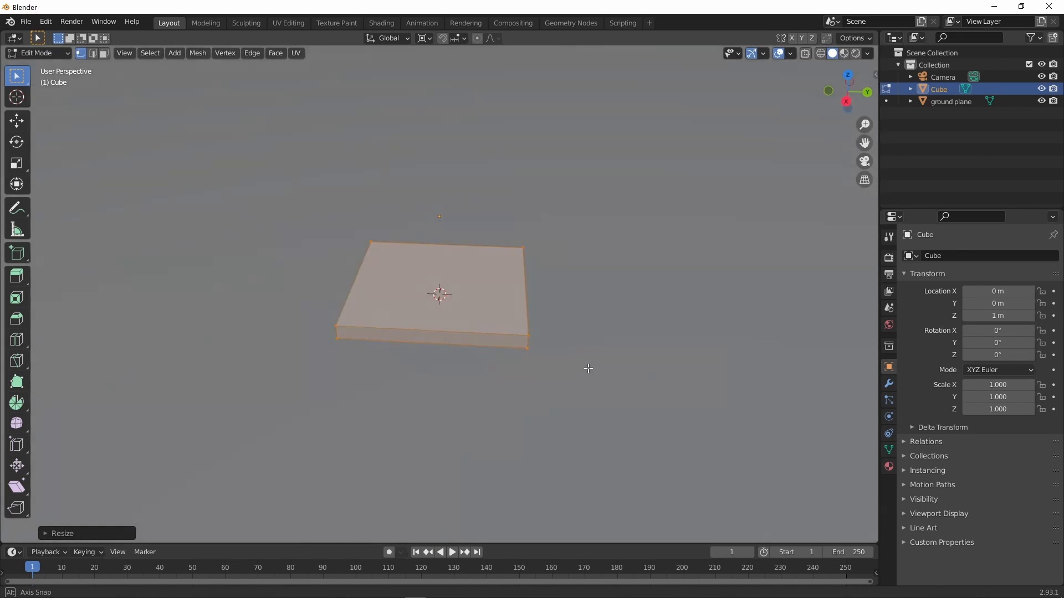
key("s")
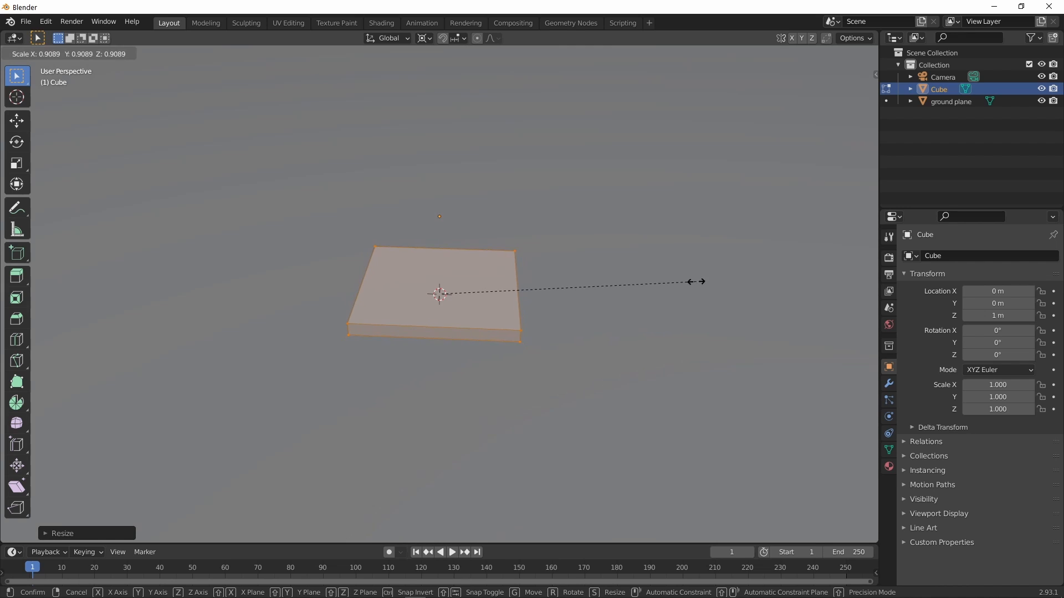
key("y")
left_click(620, 304)
middle_click_drag(622, 315, 600, 328)
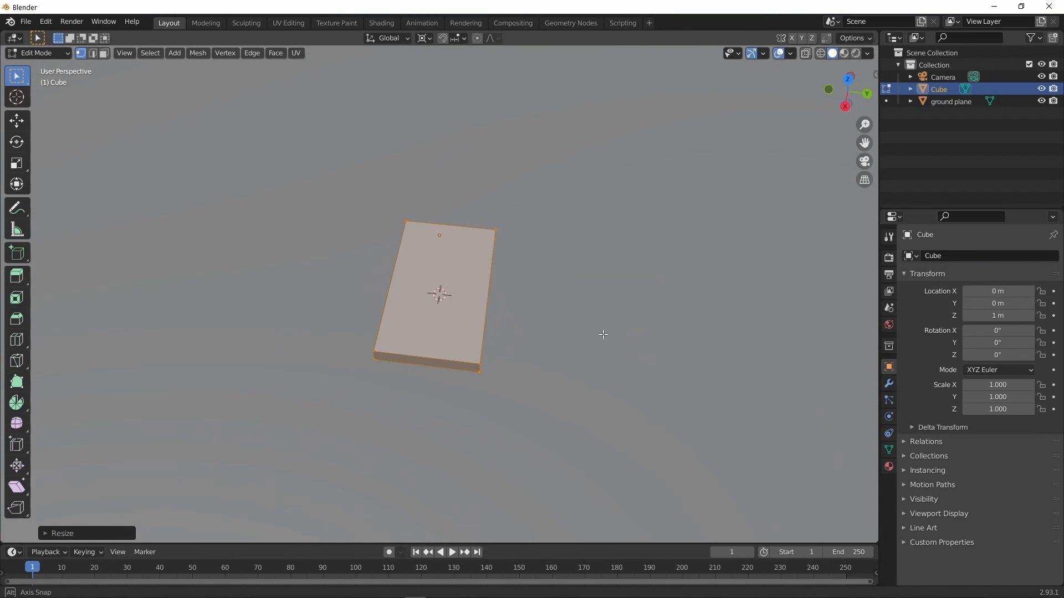
key("s")
key("y")
left_click(622, 349)
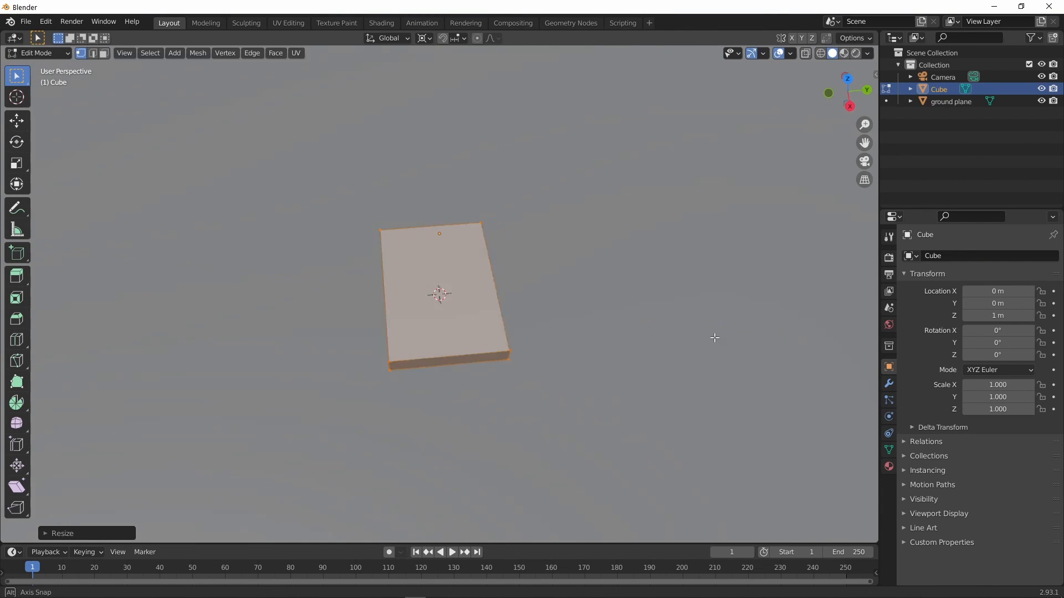
Select the slab's three page-side faces in face select mode and inset them by about 0.03 m
middle_click_drag(713, 335, 369, 315)
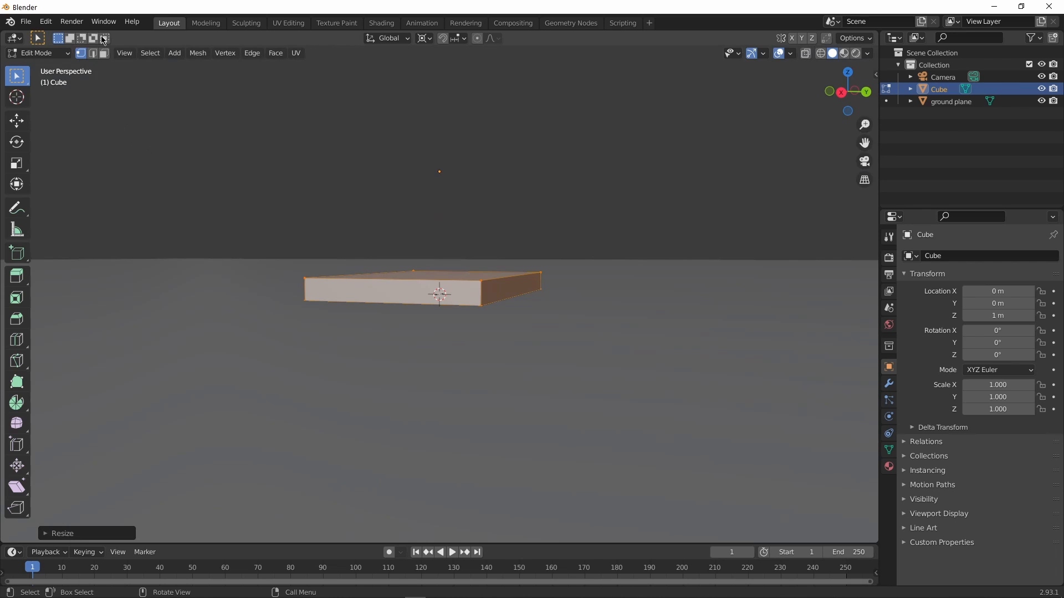
left_click(105, 53)
middle_click_drag(469, 285, 724, 408)
key("i")
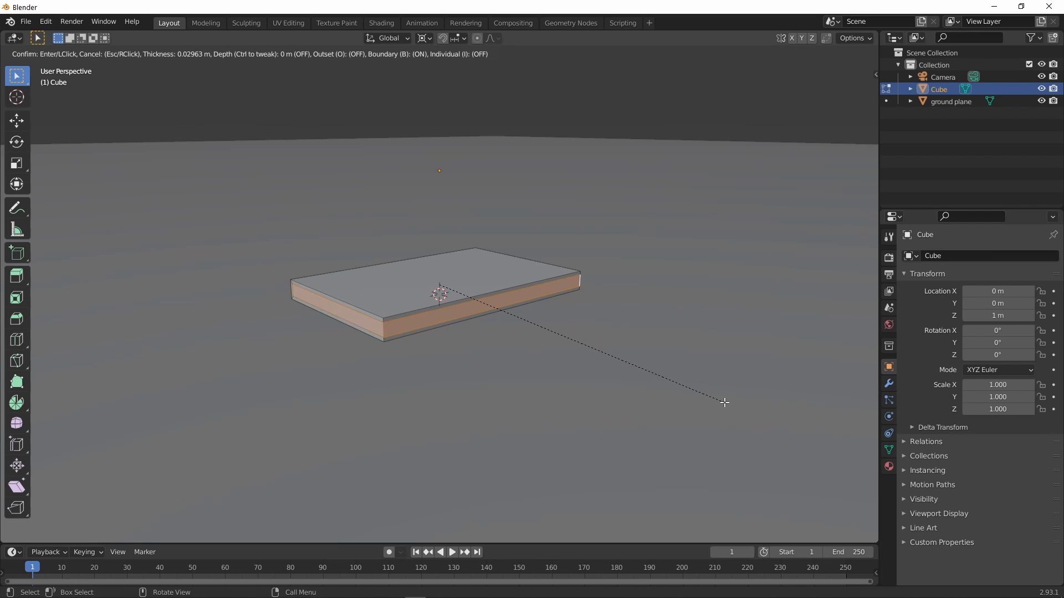
left_click(724, 403)
Extrude the inset side faces and scale them inward to recess the page block between the covers
middle_click_drag(724, 403, 566, 330)
key("e")
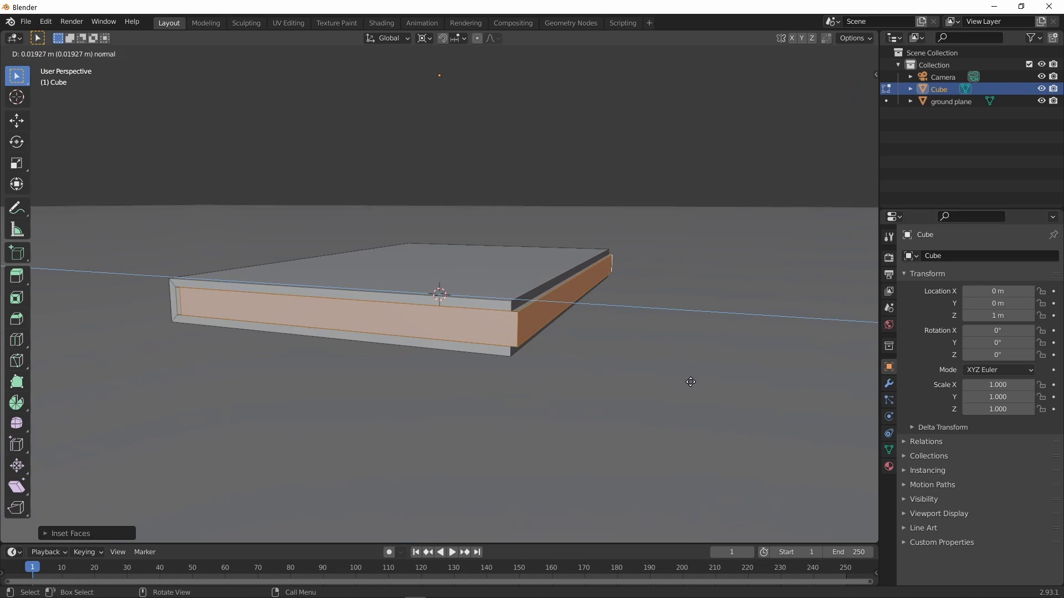
left_click(687, 378)
key("s")
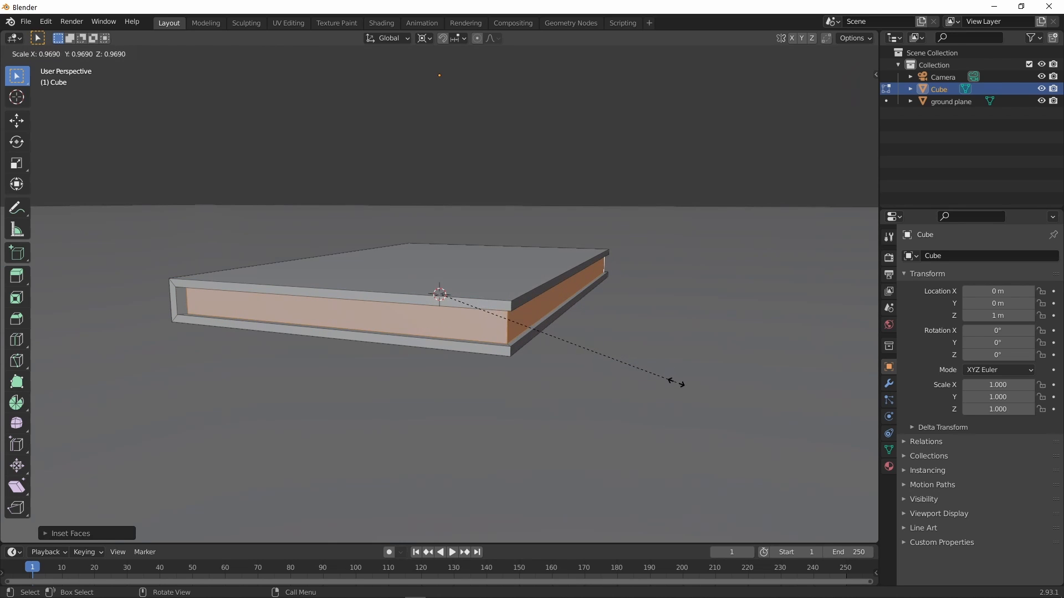
right_click(679, 380)
Select the page block's vertical edges nearest the spine and move them along Y flush against the spine
middle_click_drag(679, 380, 726, 416)
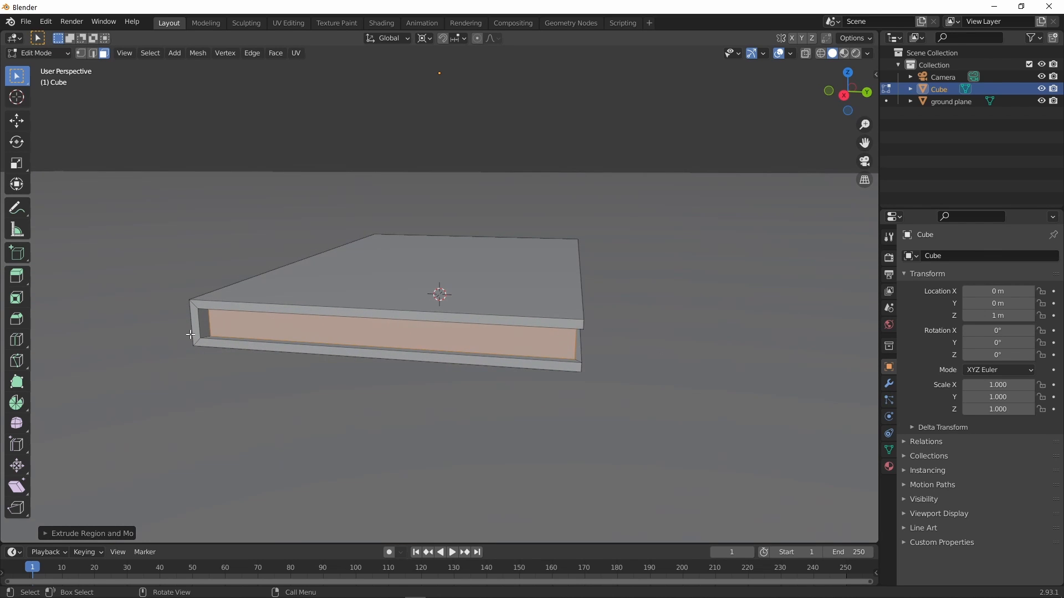
scroll(190, 334, "up", 3)
middle_click_drag(190, 334, 251, 306)
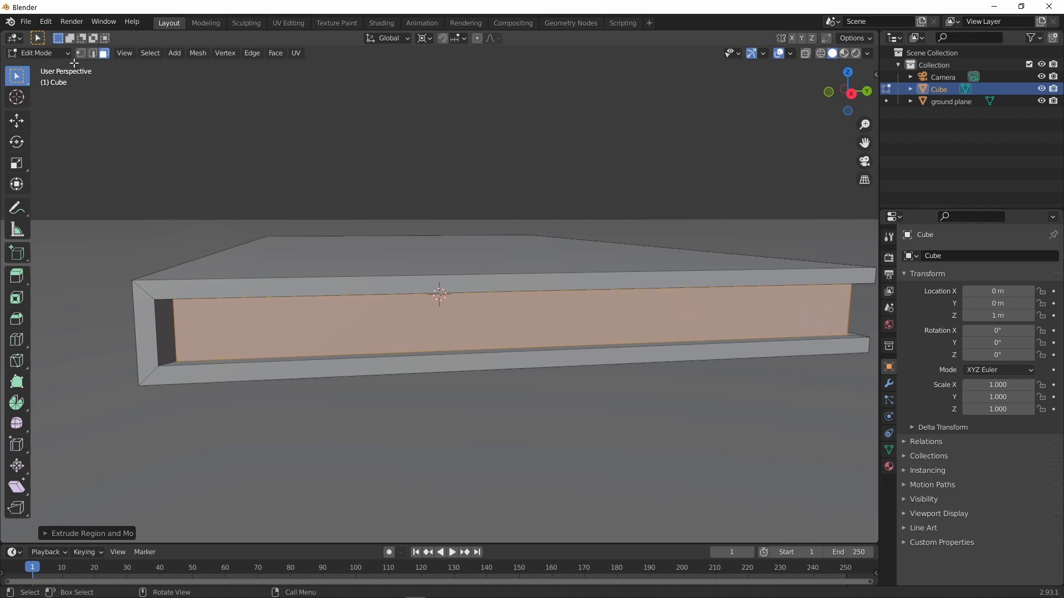
key("2")
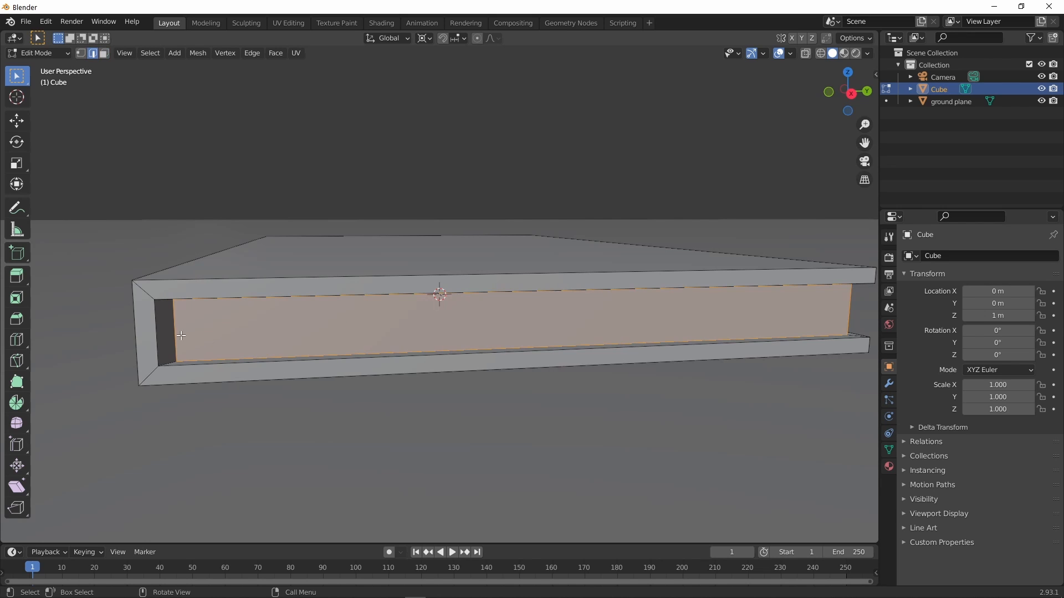
key("alt+a")
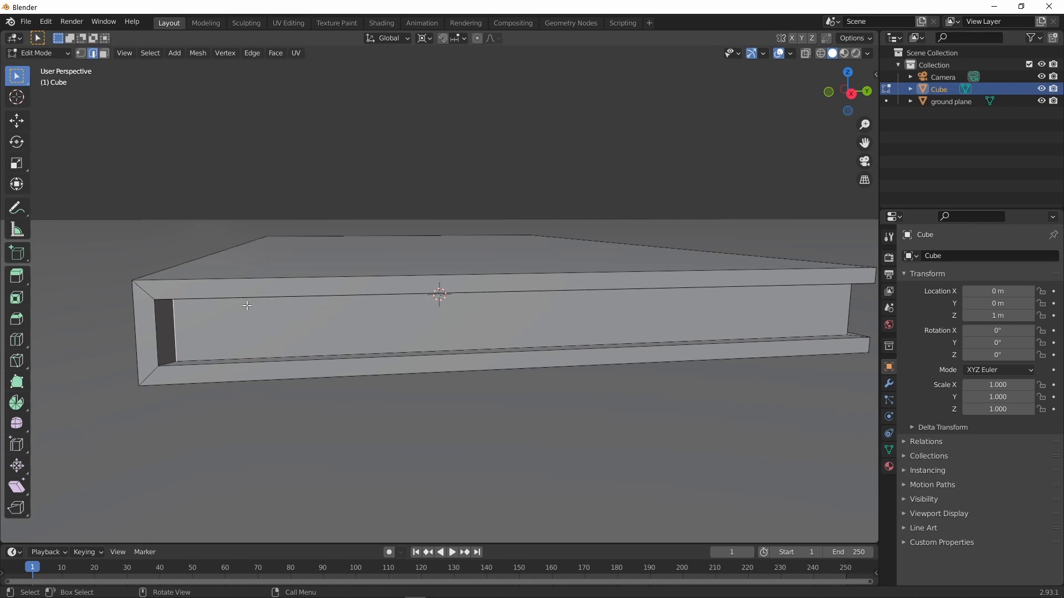
middle_click_drag(247, 305, 1062, 409)
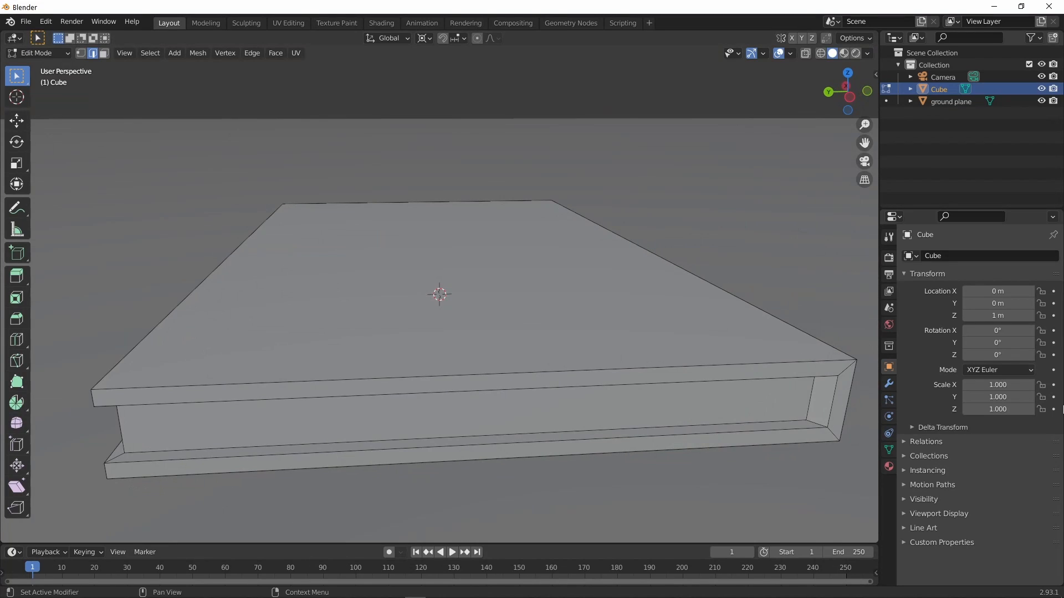
middle_click_drag(548, 325, 258, 350)
scroll(258, 350, "up", 2)
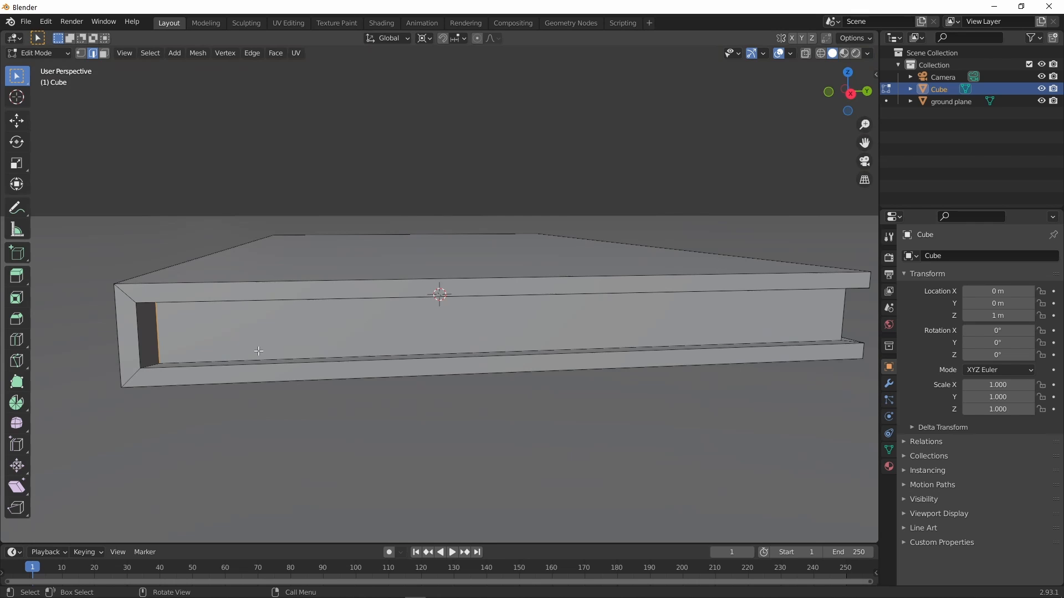
key("g")
key("y")
left_click(391, 327)
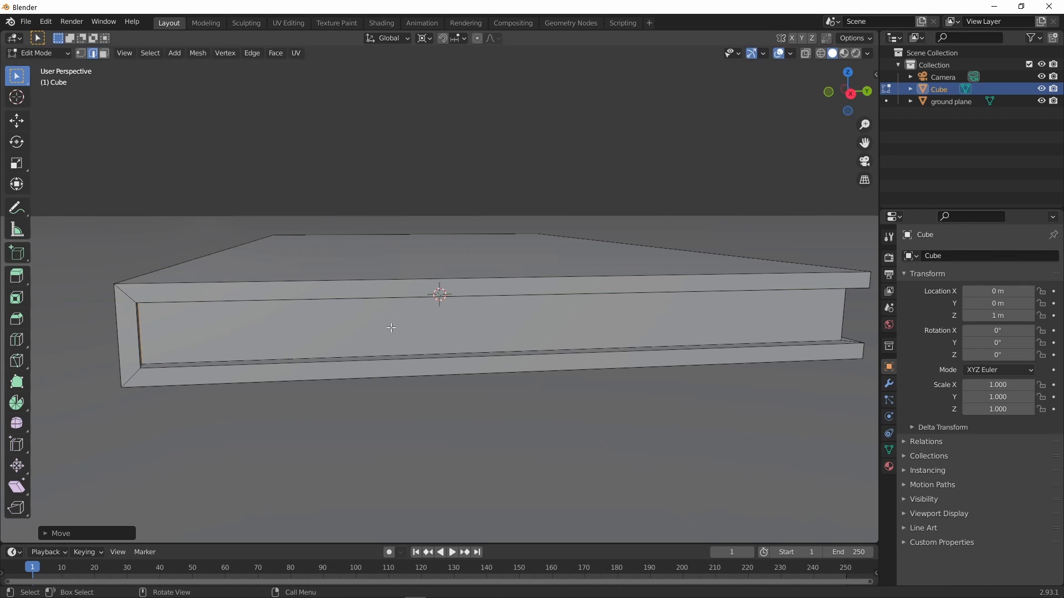
Leave Edit Mode, look through the camera, and set the camera's focal length to 110 mm
middle_click_drag(392, 328, 534, 364)
key("KP_0")
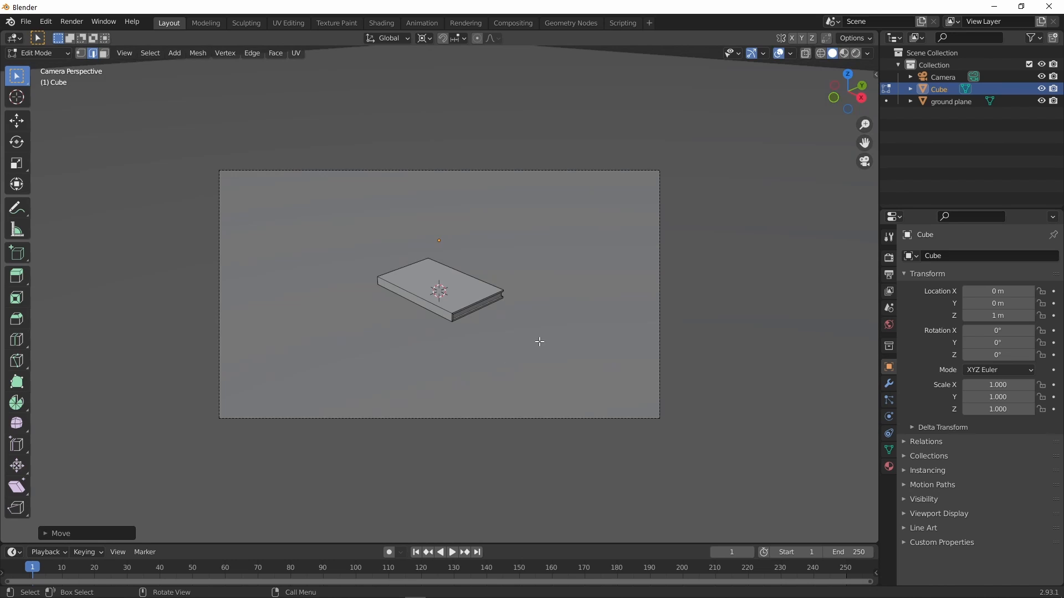
key("Tab")
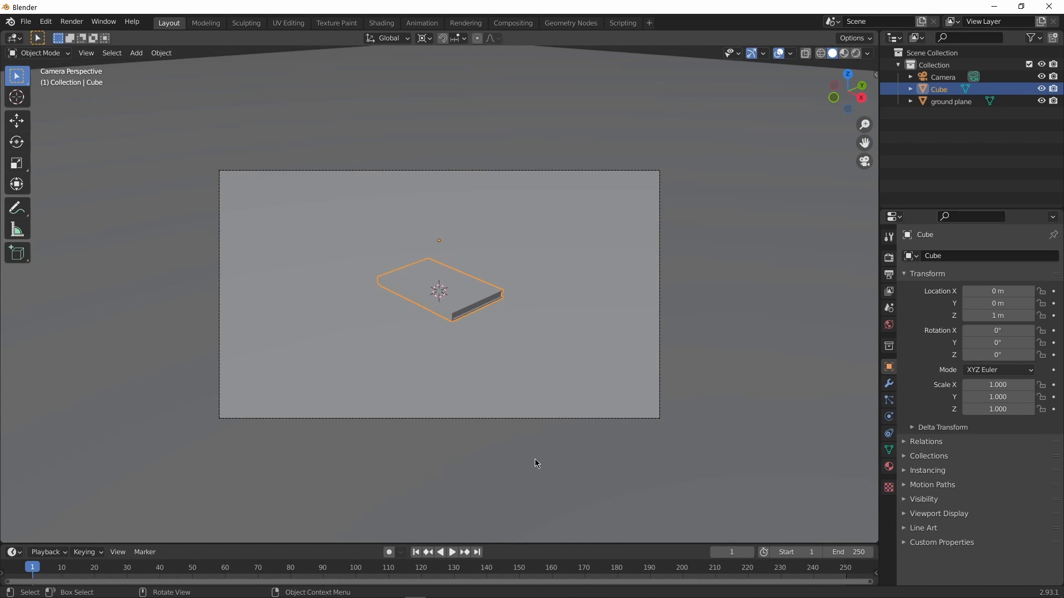
left_click(474, 417)
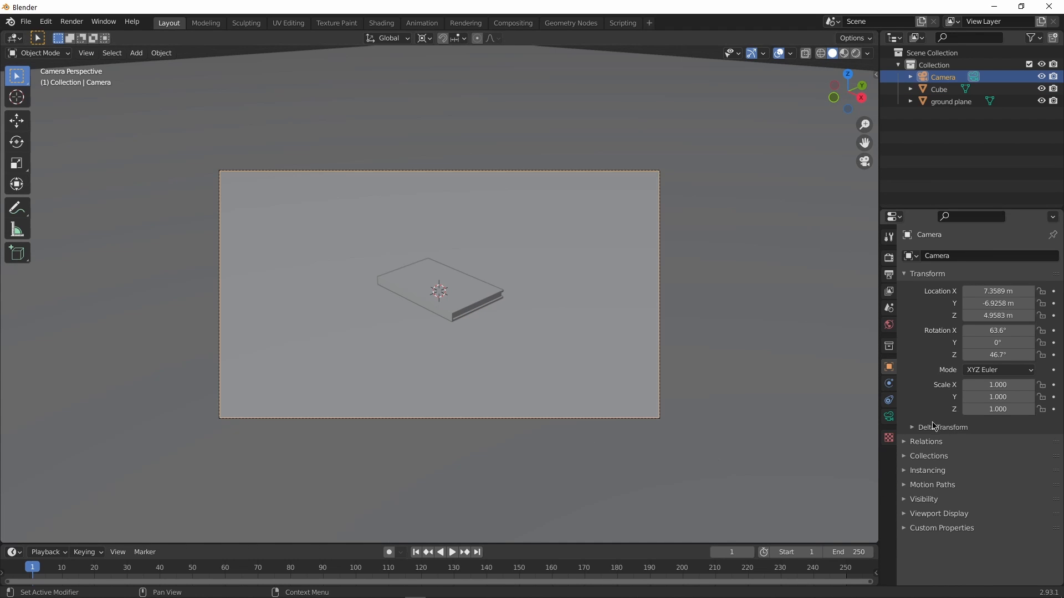
left_click(889, 417)
left_click(1017, 305)
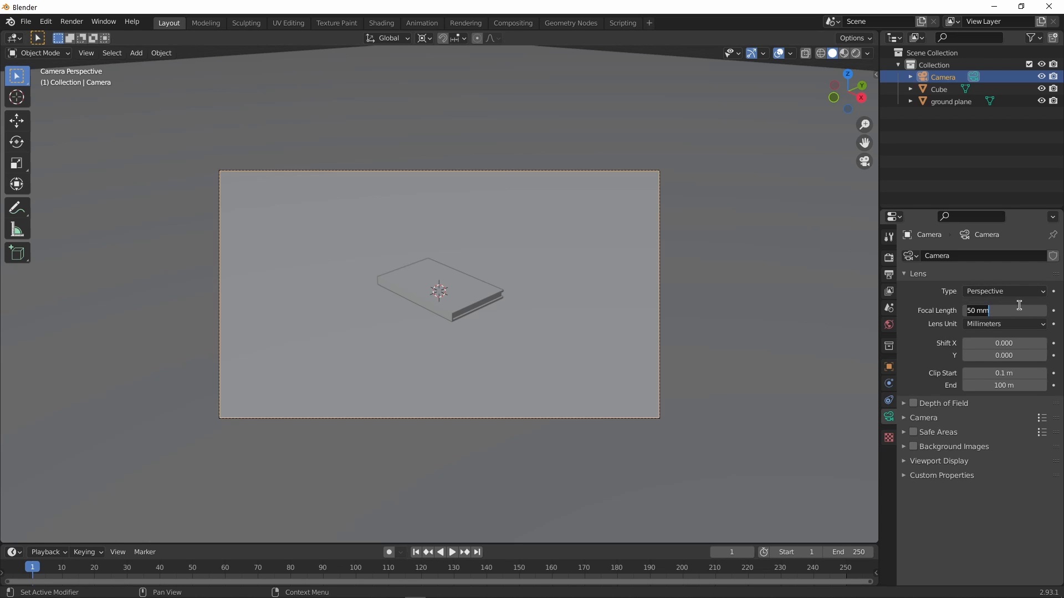
type("1")
type("10")
key("Return")
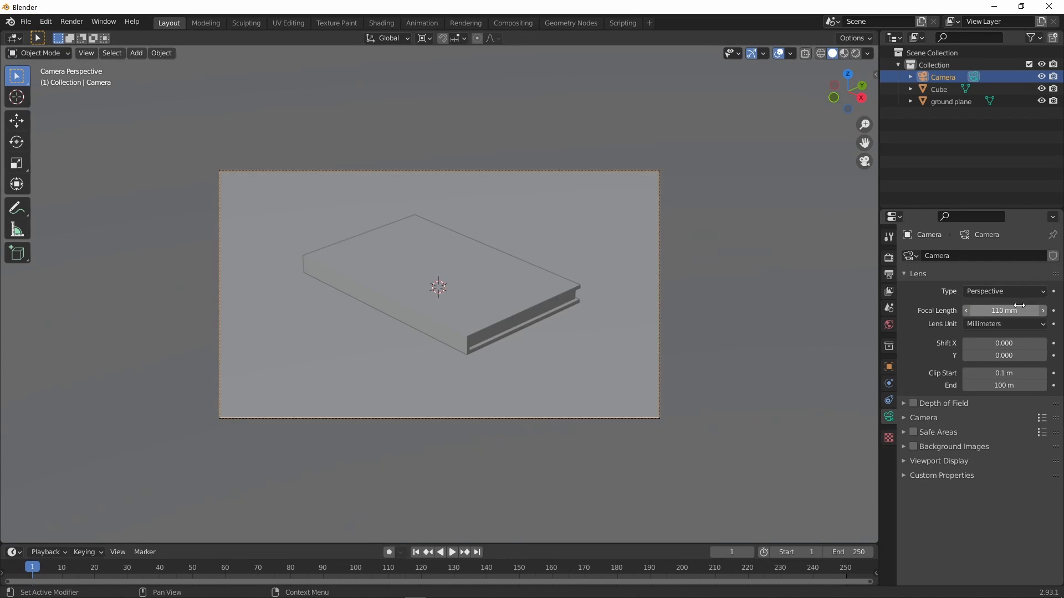
Increase the camera's focal length to 150 mm, trying 140 mm first, so the book fills the frame
left_click(992, 311)
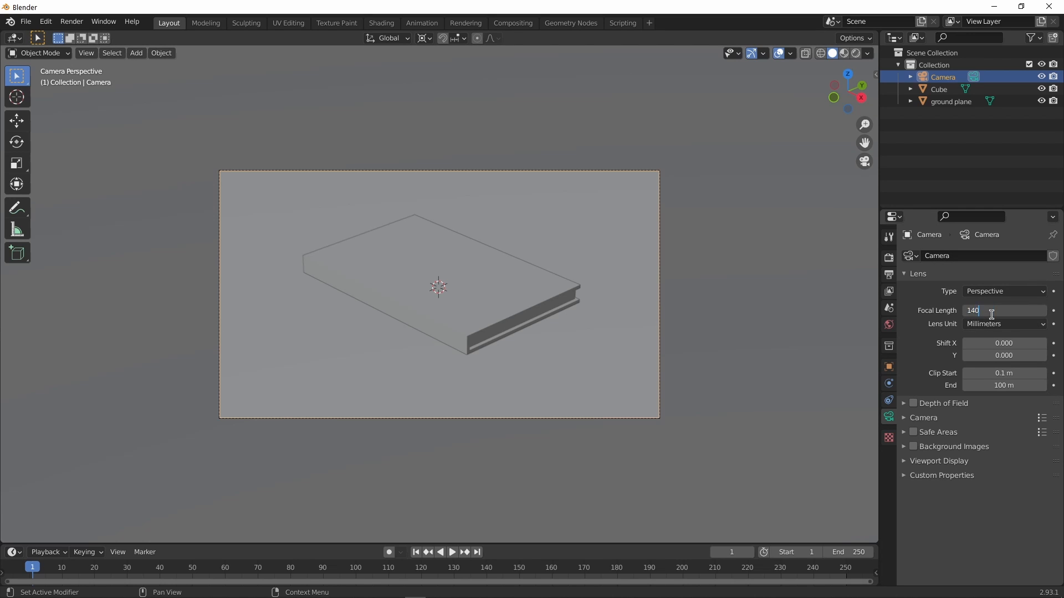
key("Return")
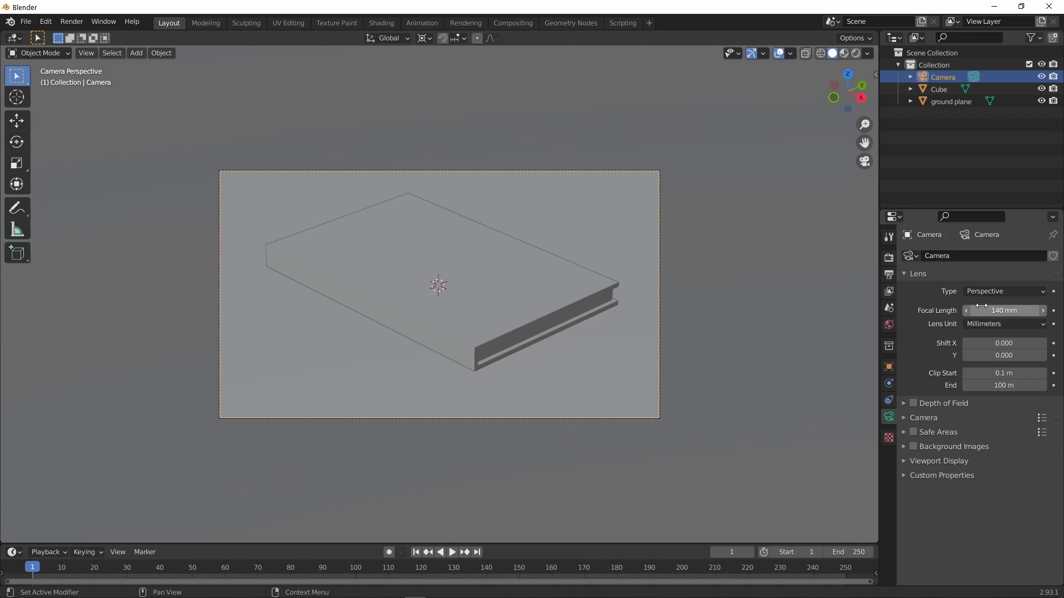
left_click(982, 309)
type("150")
key("Return")
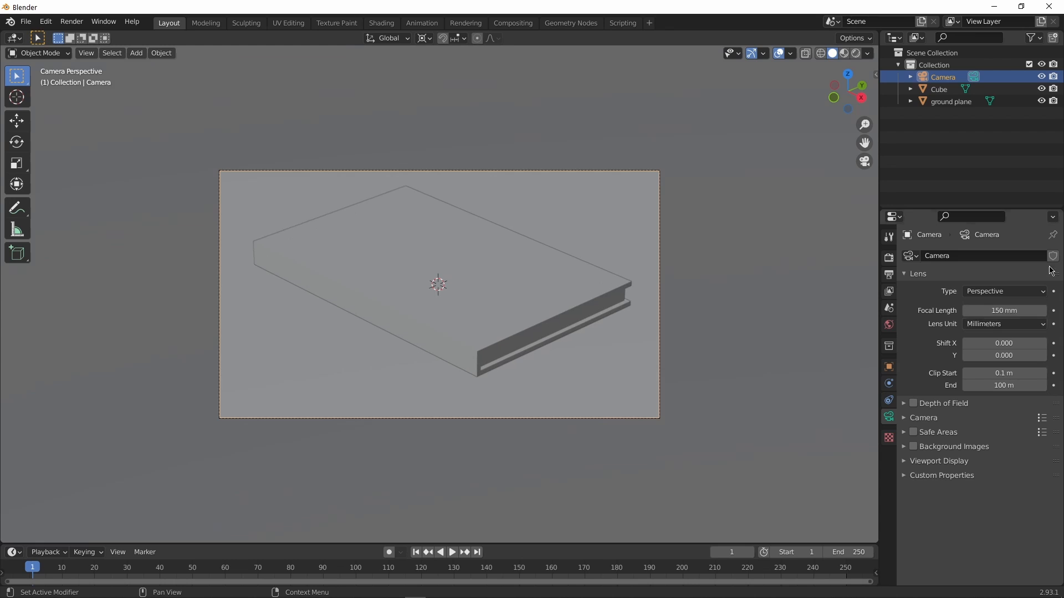
Set the scene's render engine to Cycles
middle_click_drag(664, 378, 559, 401)
scroll(462, 321, "up", 3)
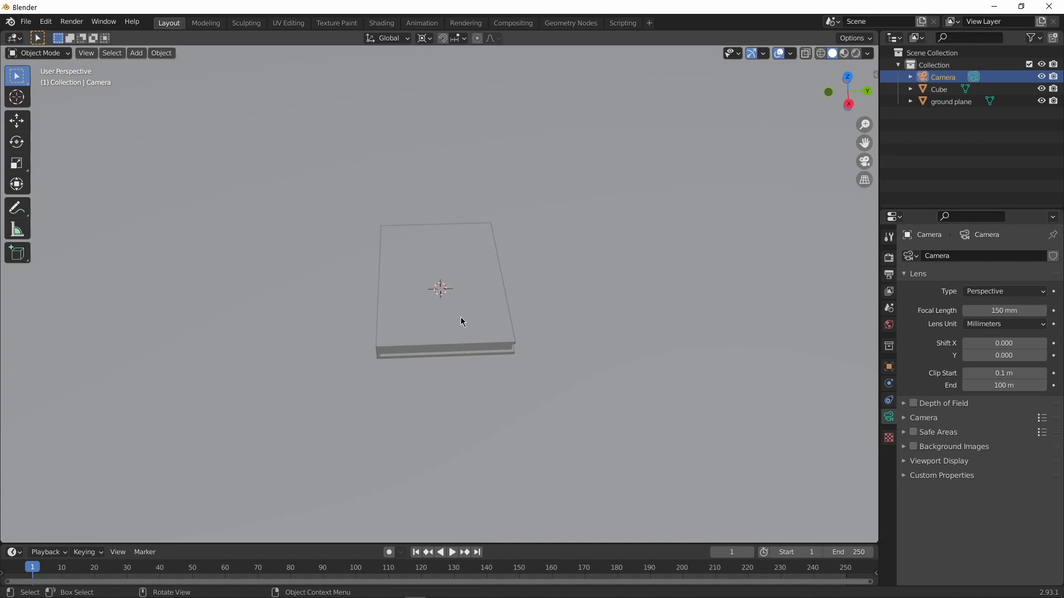
left_click(888, 258)
left_click(1011, 255)
left_click(992, 300)
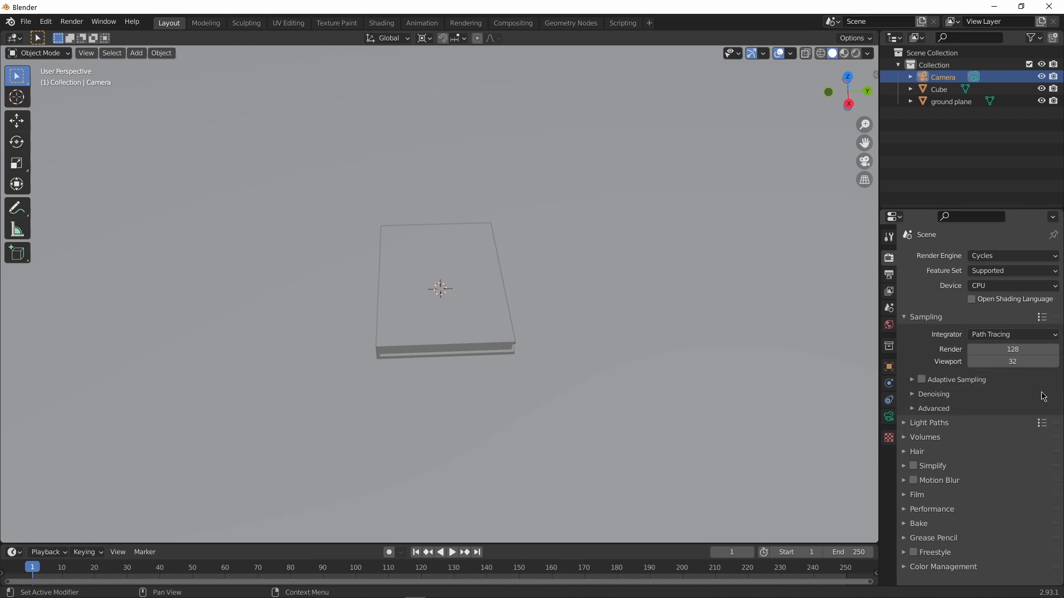
Try GPU Compute as the Cycles render device, and undo the change
left_click(989, 285)
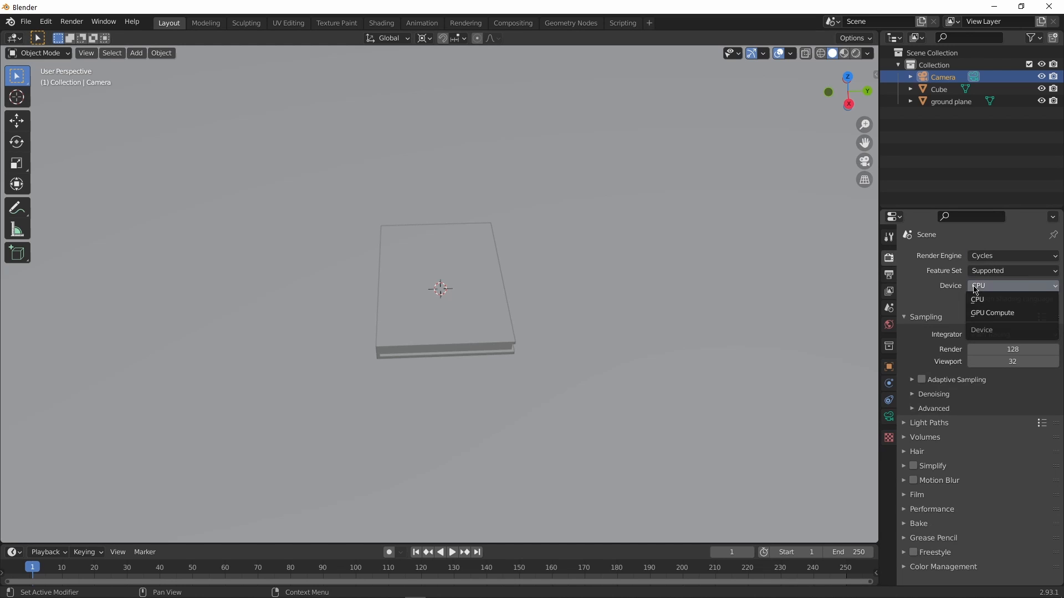
left_click(995, 313)
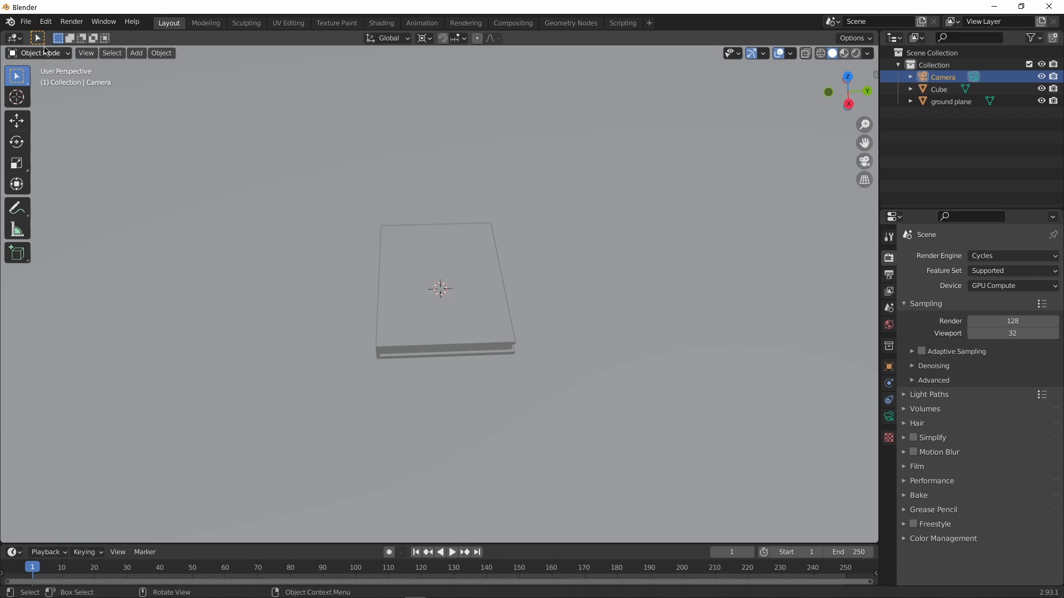
left_click(42, 24)
left_click(55, 35)
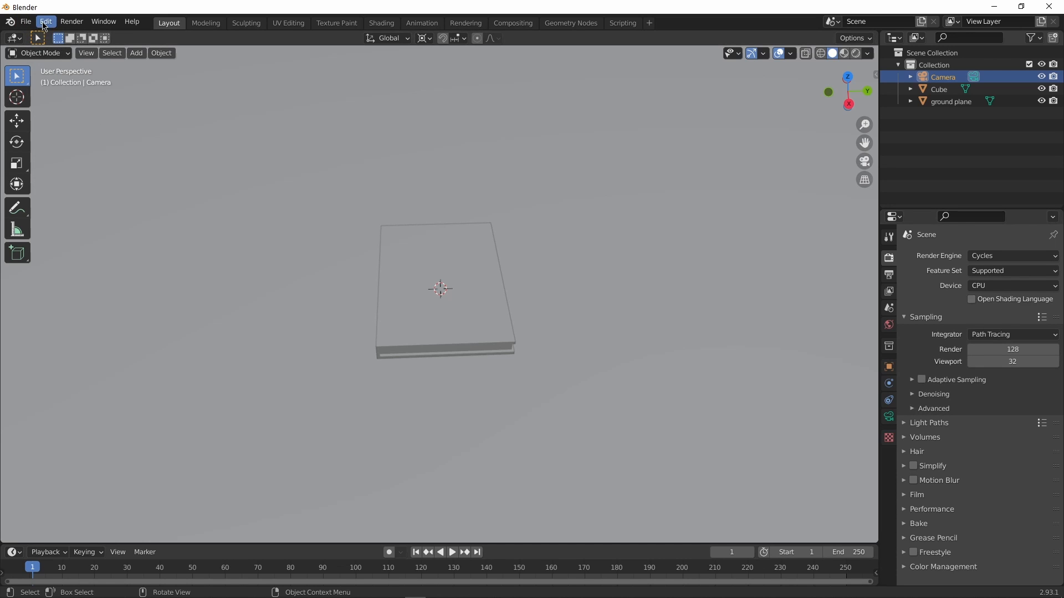
Check the Cycles render devices in the system preferences and close the preferences
left_click(44, 24)
left_click(102, 195)
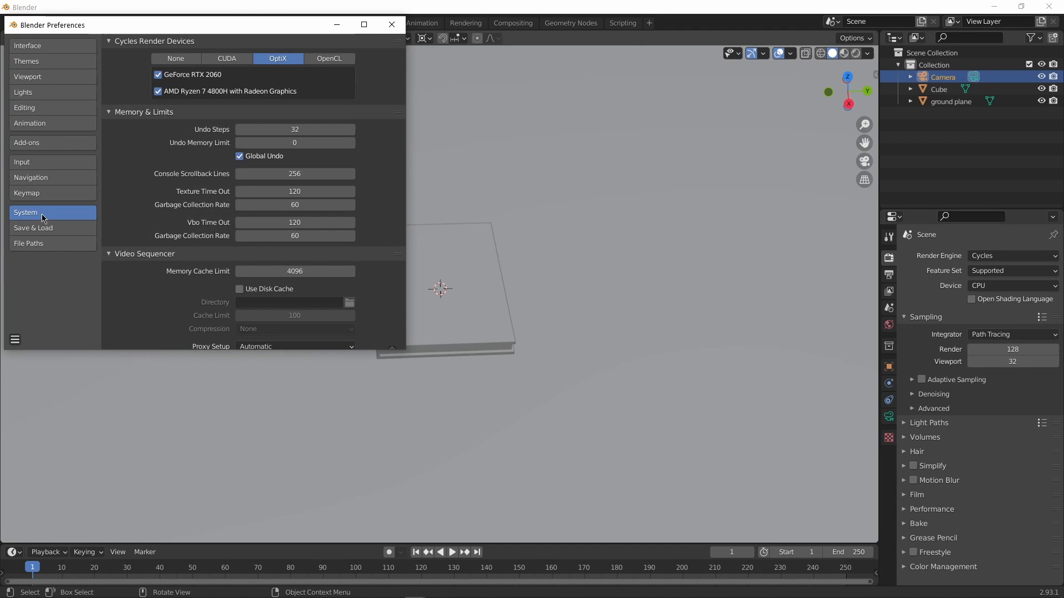
left_click(392, 25)
Select the book mesh and the ground plane together from the camera view
middle_click_drag(536, 259, 629, 277)
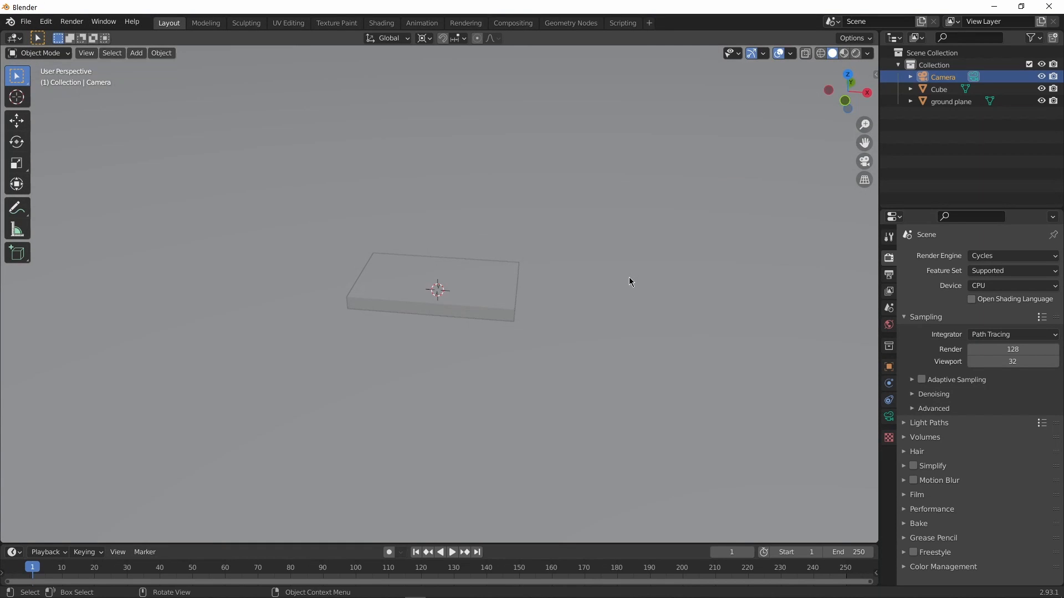
key("KP_0")
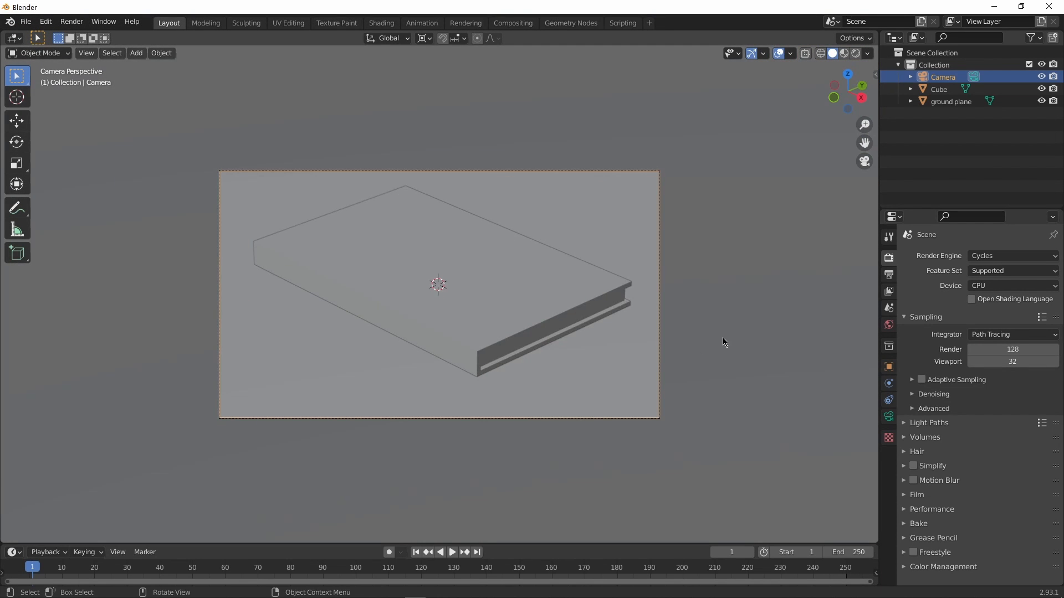
left_click_drag(722, 337, 558, 314)
mouse_move(558, 314)
middle_mouse_down()
mouse_move(619, 323)
mouse_move(556, 304)
middle_mouse_up()
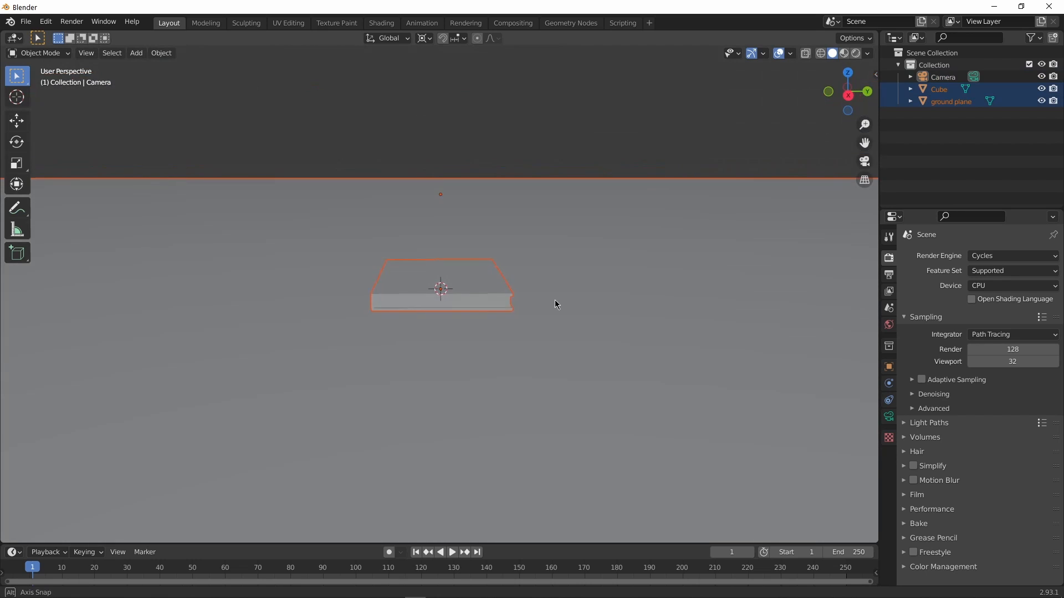
Select only the book mesh in the right side view and set its origin to its geometry
scroll(557, 305, "down", 3)
left_click(556, 304)
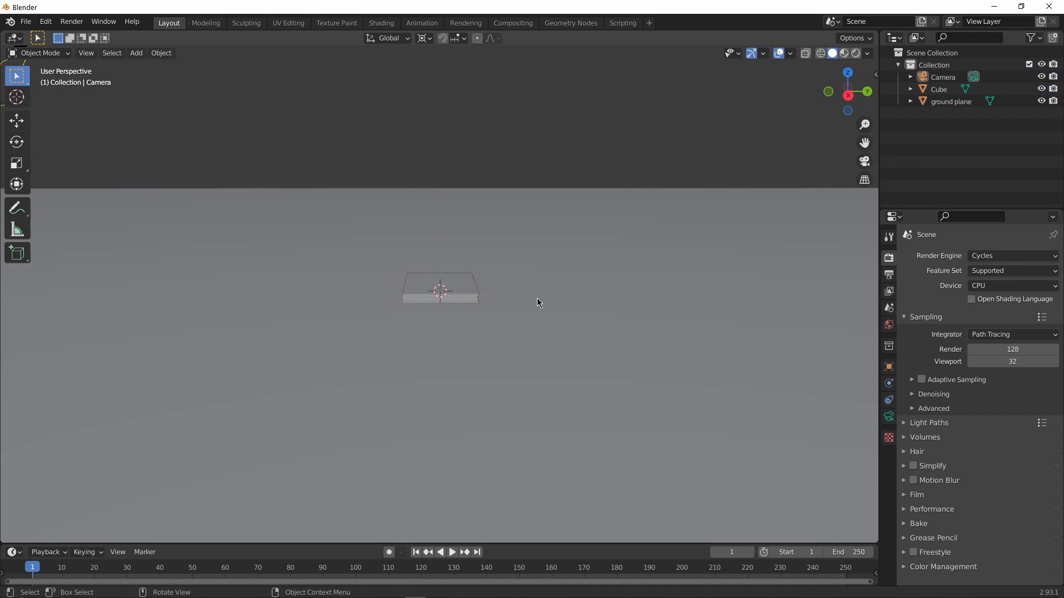
key("KP_3")
scroll(534, 298, "up", 4)
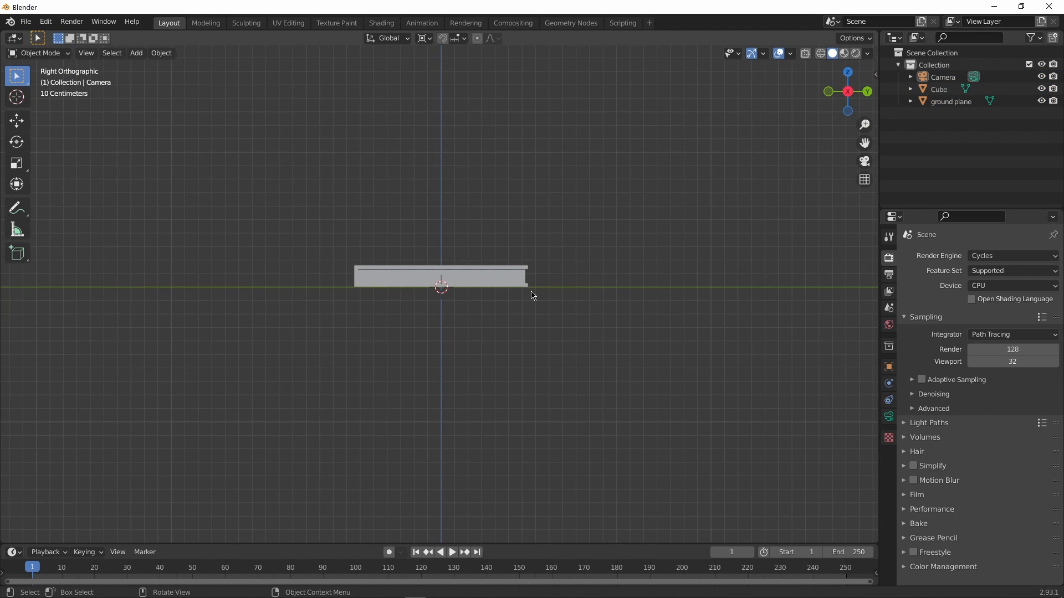
left_click(496, 262)
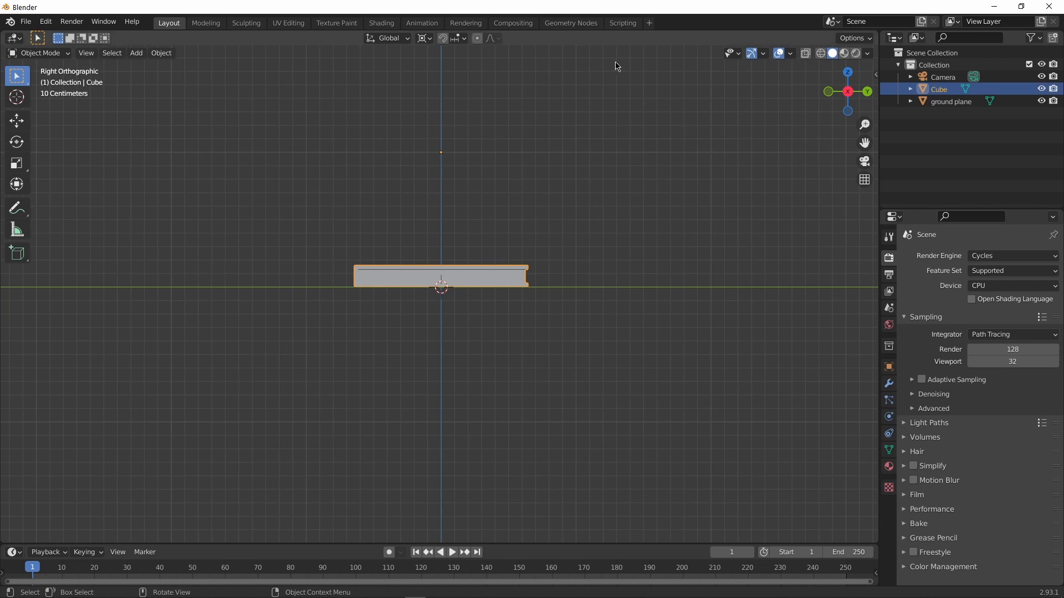
left_click(157, 53)
mouse_move(194, 79)
key("F3")
type("origin to")
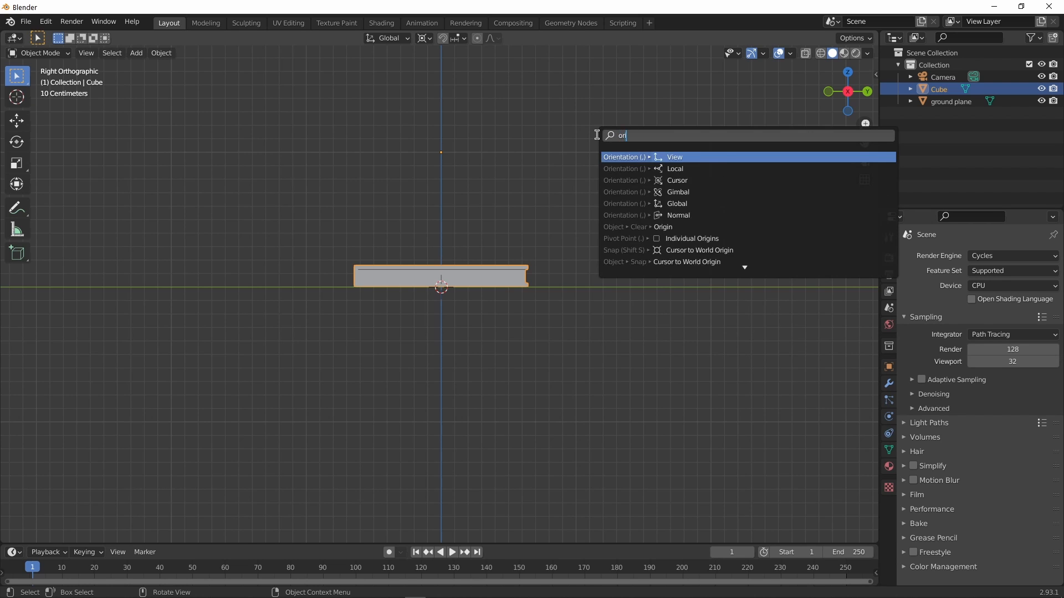
type(" geometry")
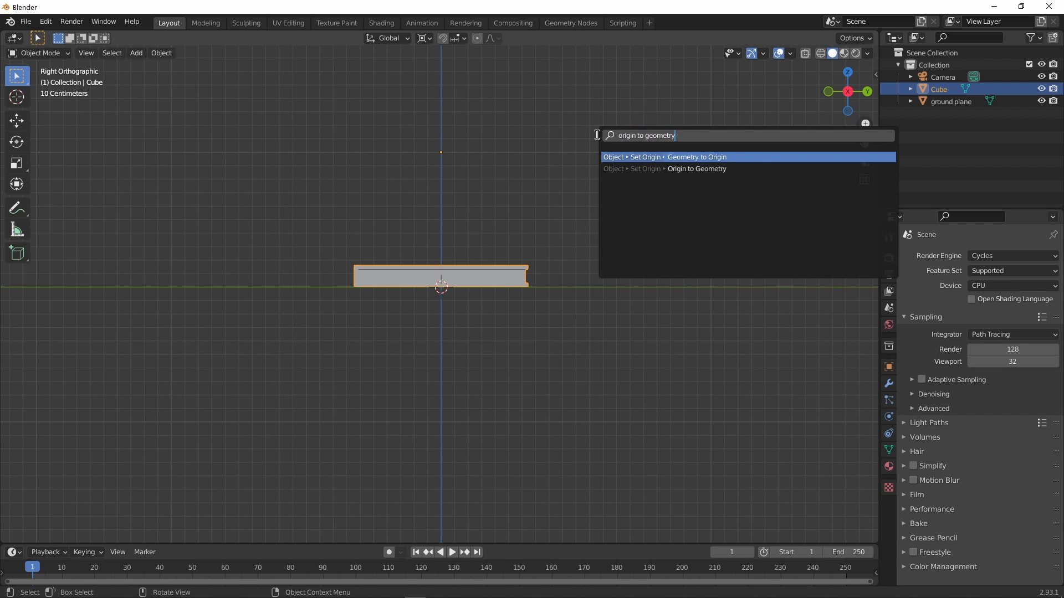
key("Down")
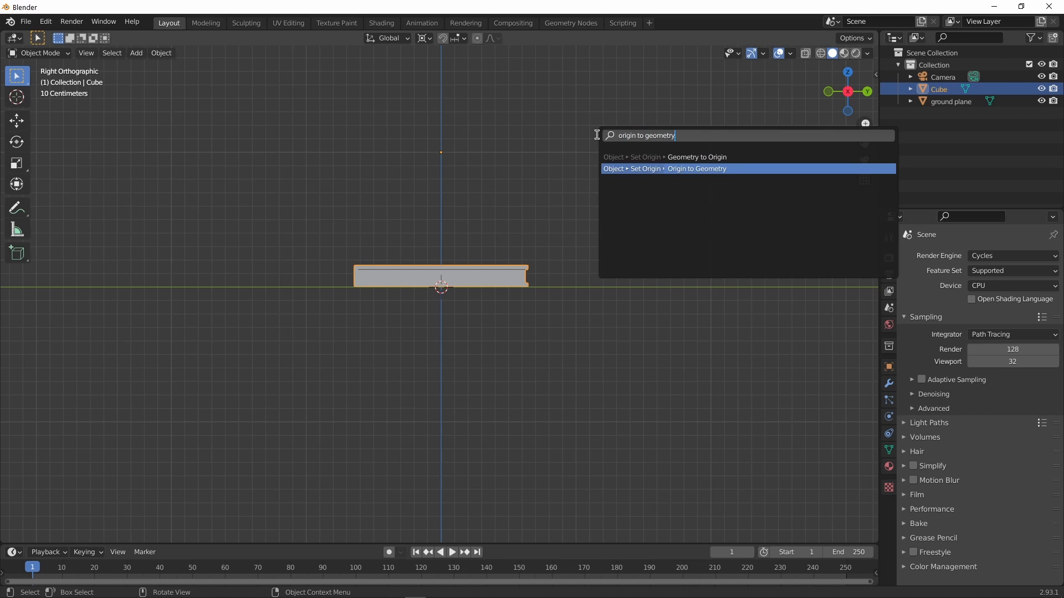
key("Return")
Show the scene in rendered shading and duplicate the ground plane straight up along Z, above the book
middle_click_drag(564, 168, 609, 183)
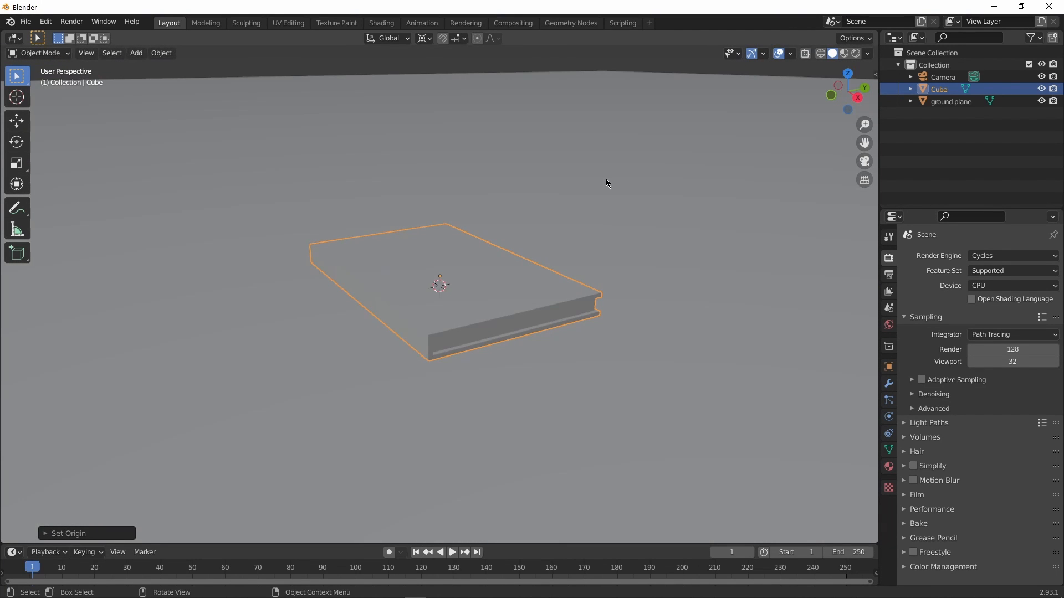
left_click(856, 54)
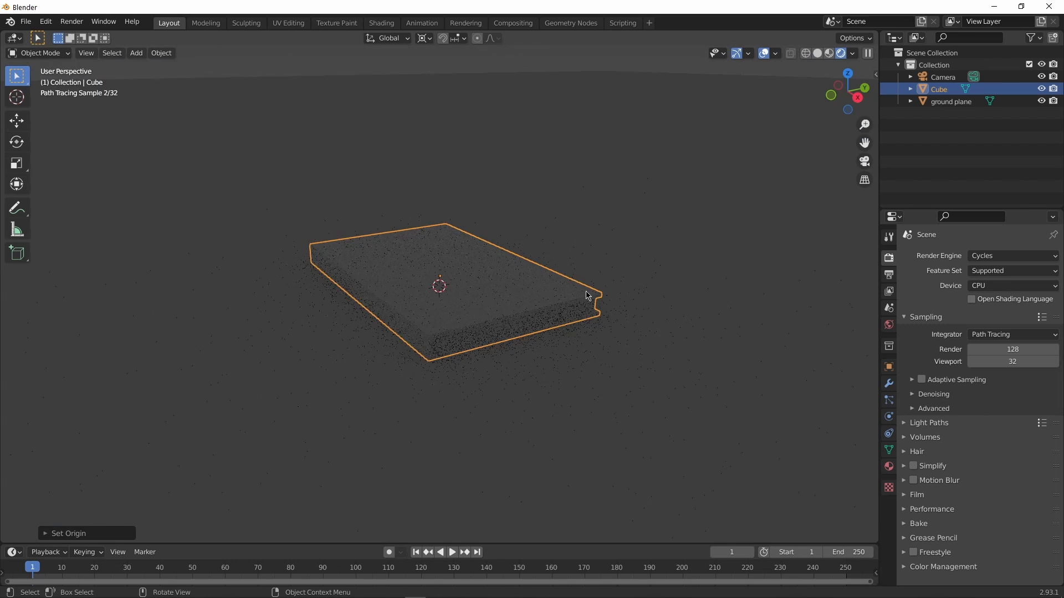
left_click(704, 331)
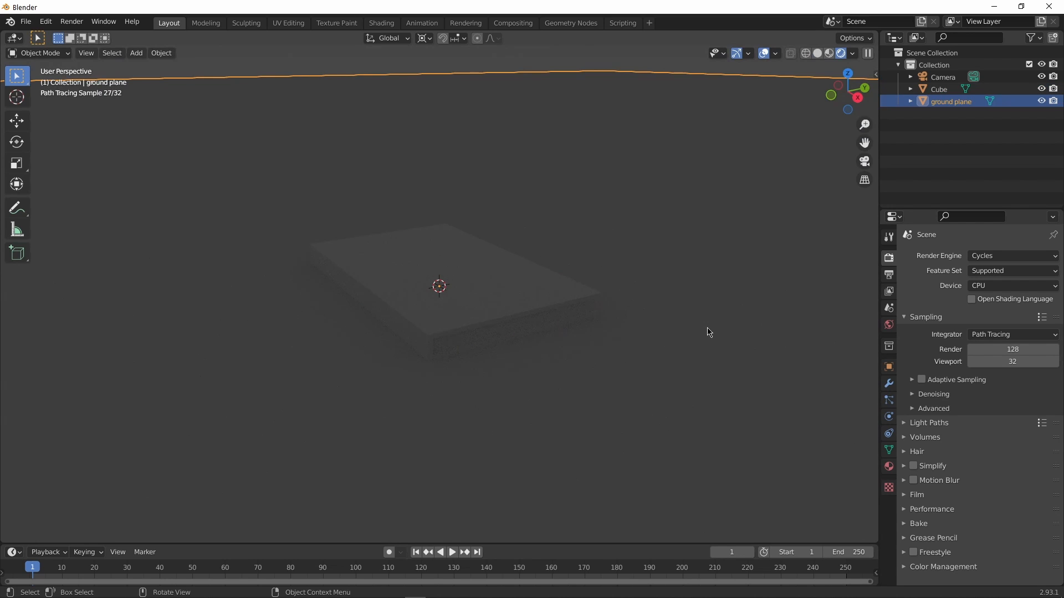
key("KP_3")
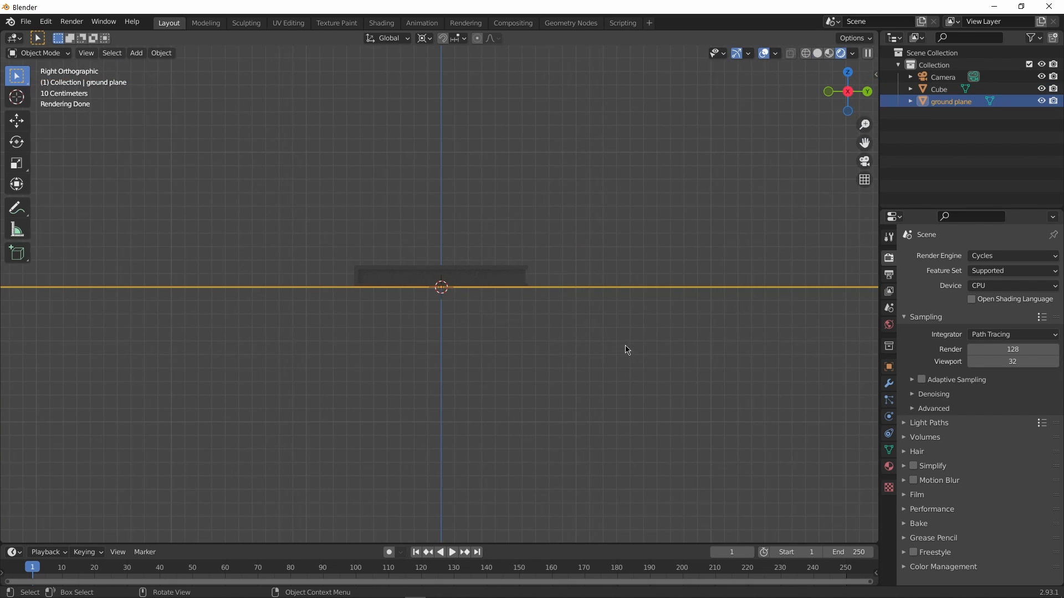
key("shift+d")
key("z")
left_click(598, 197)
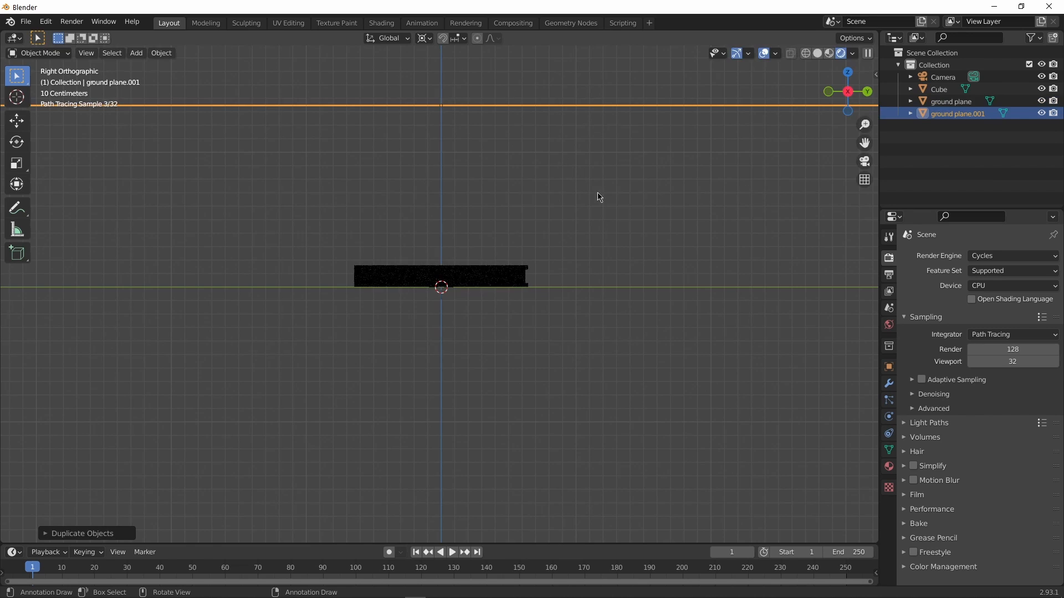
key("s")
key("Escape")
key("KP_Divide")
mouse_move(715, 335)
middle_mouse_down()
mouse_move(719, 356)
mouse_move(711, 327)
middle_mouse_up()
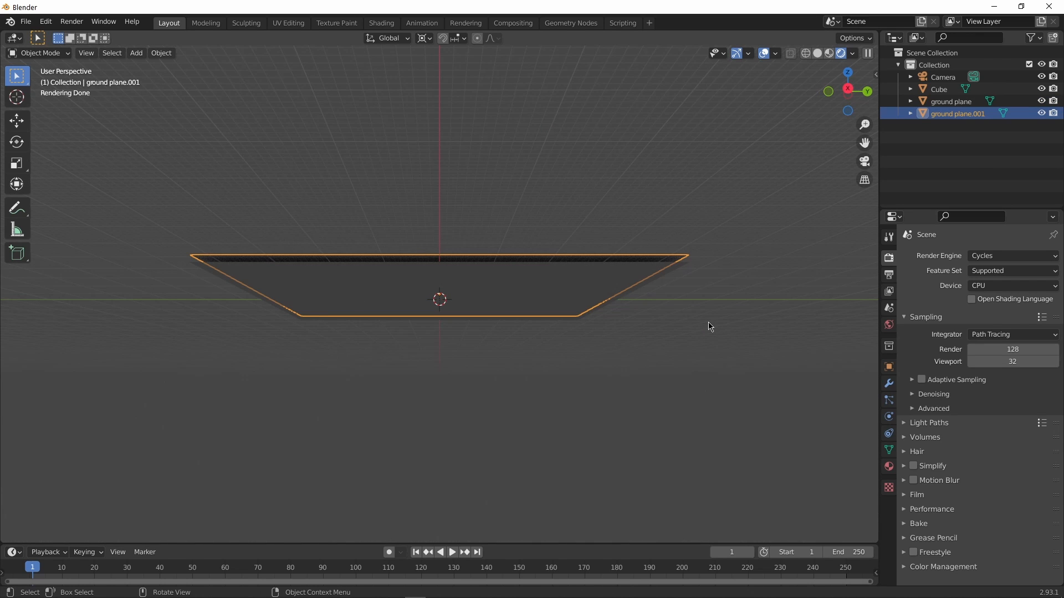
key("KP_3")
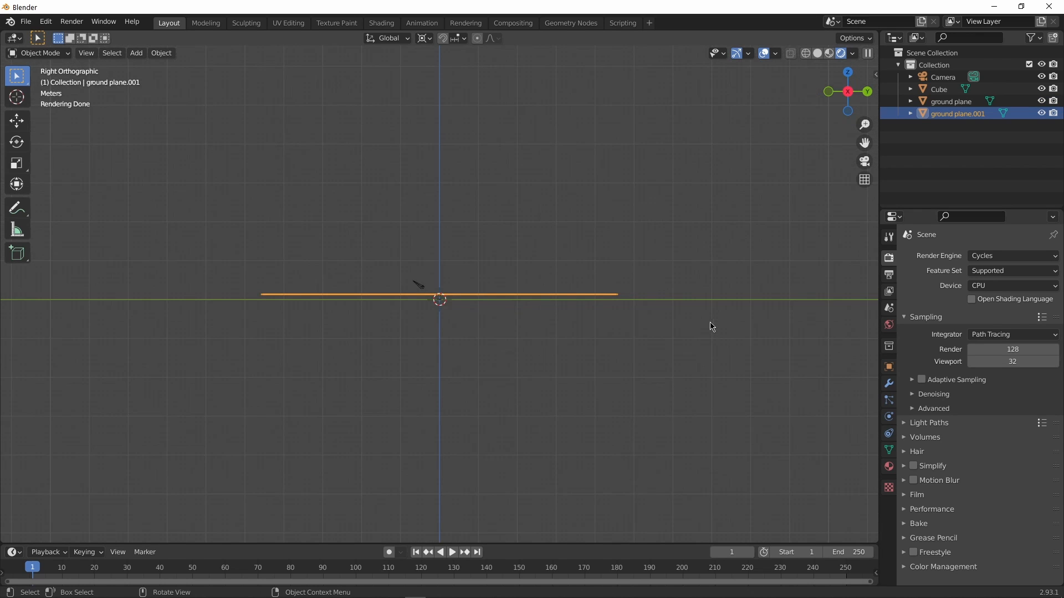
scroll(709, 332, "up", 5)
scroll(713, 328, "up", 8)
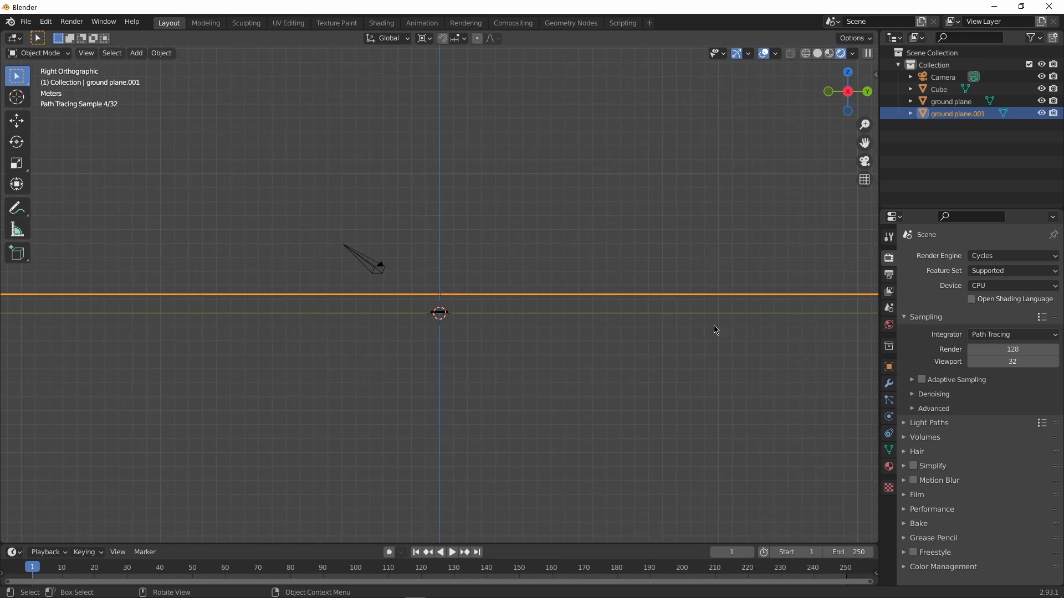
left_click(699, 365)
scroll(700, 363, "up", 3)
scroll(700, 367, "down", 2)
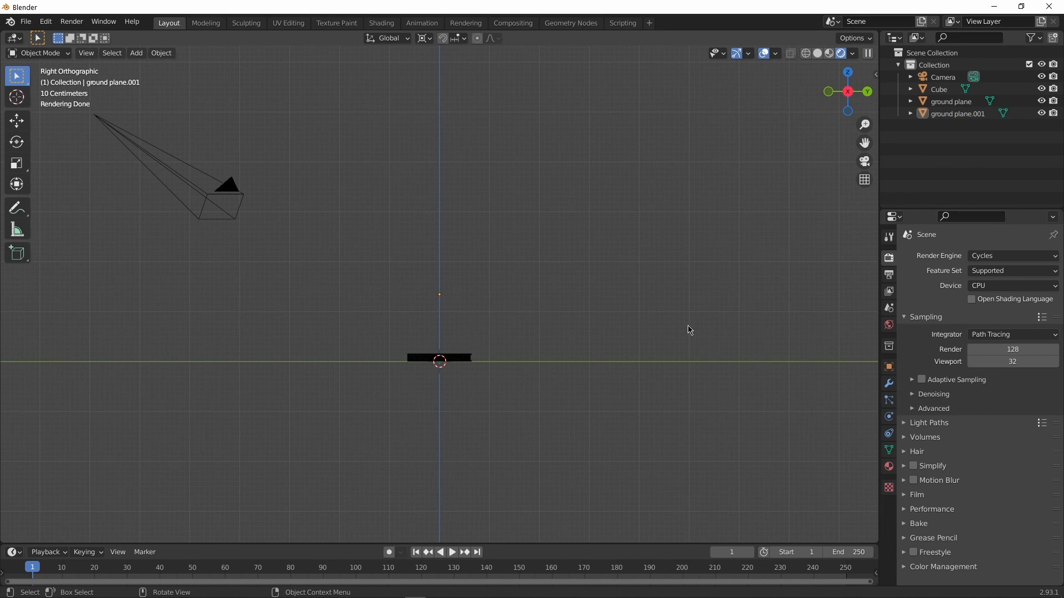
mouse_move(689, 329)
middle_mouse_down()
mouse_move(679, 314)
mouse_move(684, 325)
mouse_move(716, 303)
middle_mouse_up()
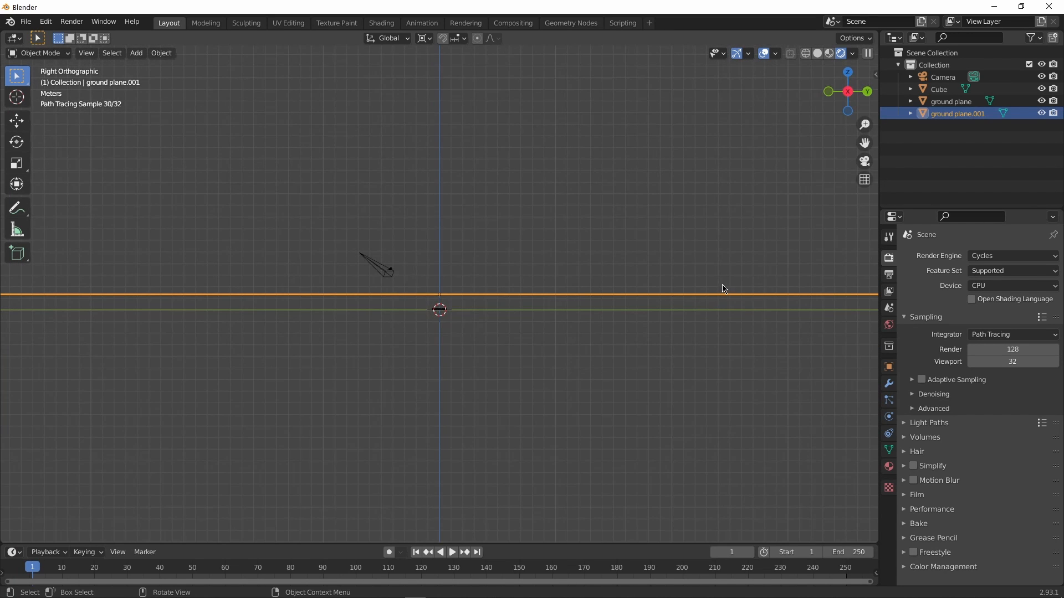
Change the transform pivot point and scale the duplicated plane down to about half the book's width
scroll(722, 285, "up", 6)
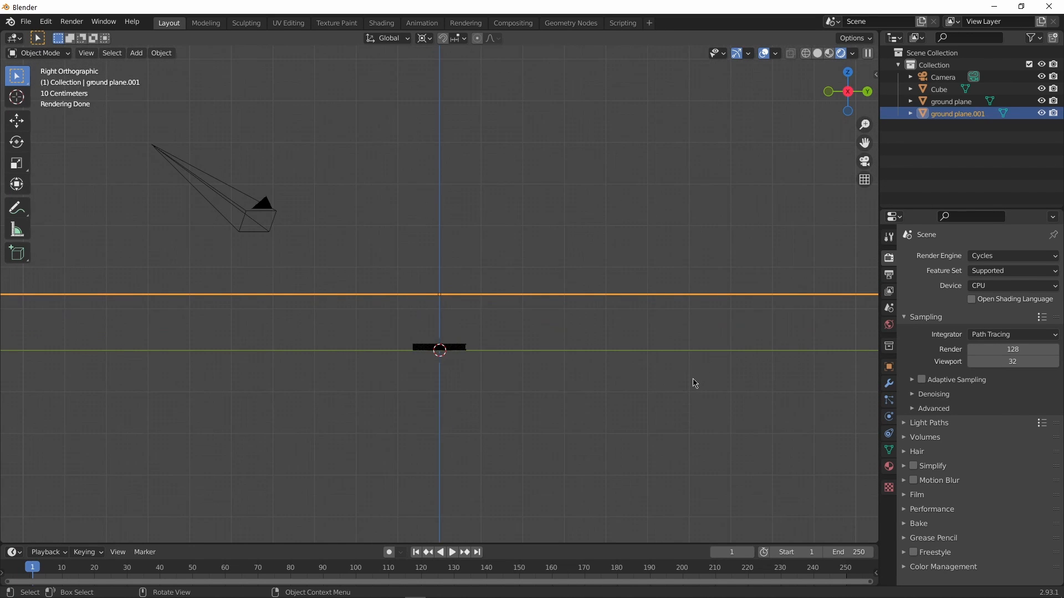
key("period")
left_click(671, 234)
key("s")
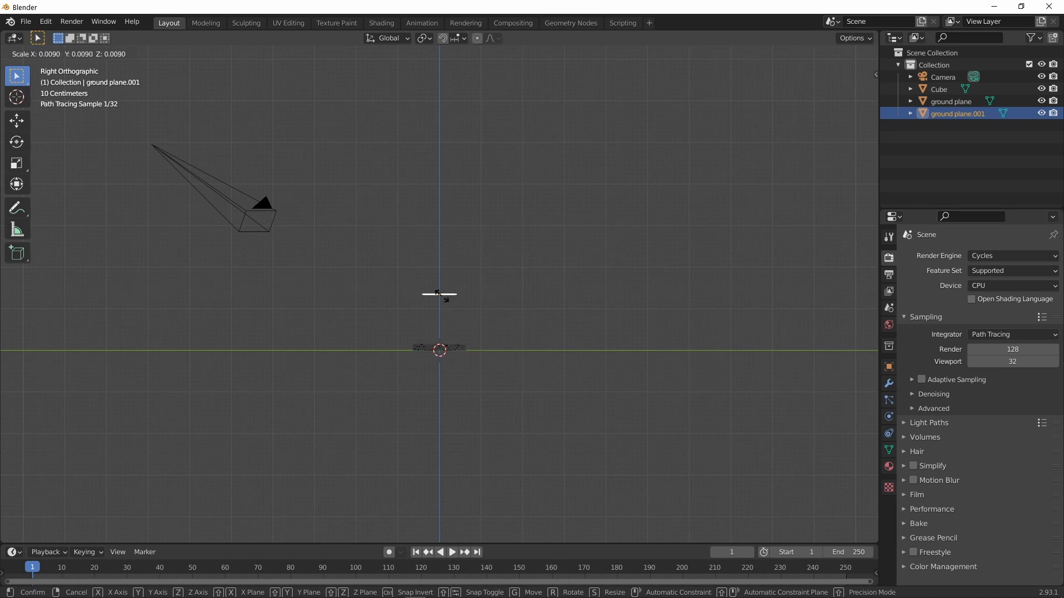
left_click(442, 298)
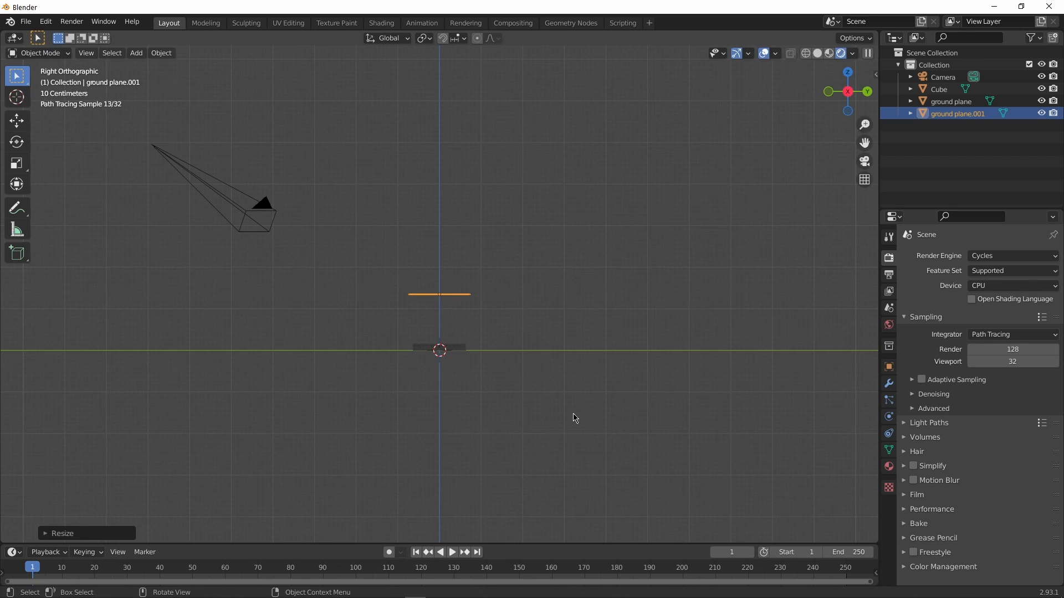
key("s")
left_click(505, 351)
Raise the small plane along Z, keeping it centred above the book
key("g")
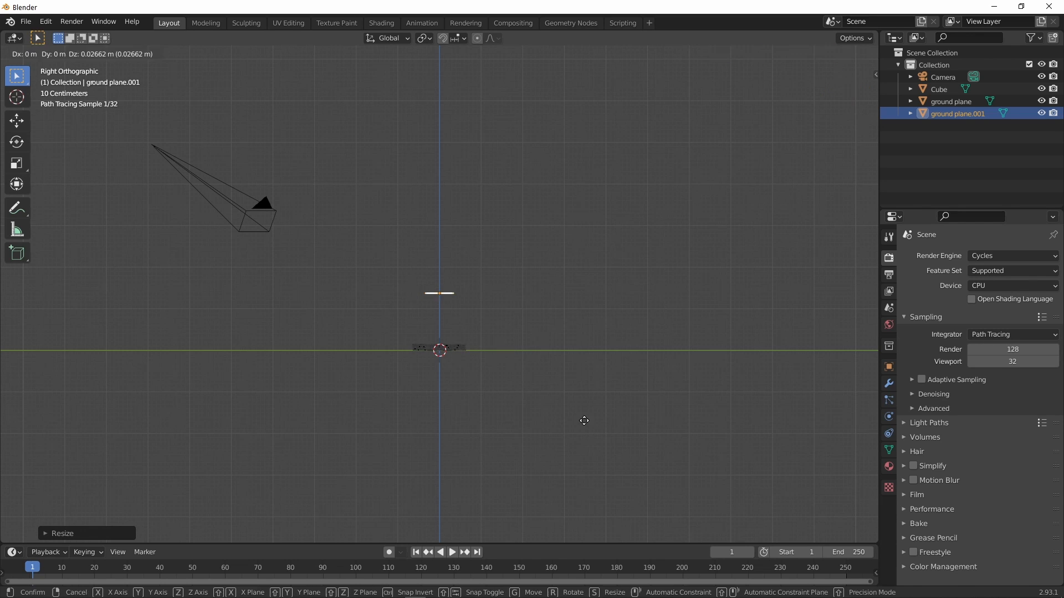
key("z")
left_click(578, 392)
scroll(578, 392, "up", 1)
middle_click_drag(580, 392, 634, 454)
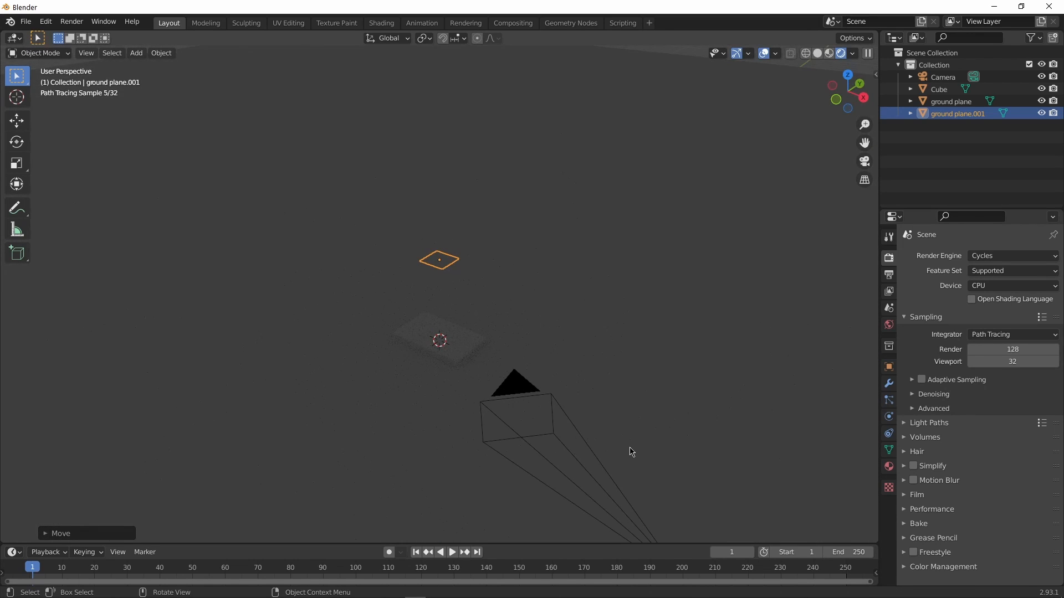
From the camera view, lower the small plane along Z, then raise it about 0.16 m so it stays outside the frame
key("KP_0")
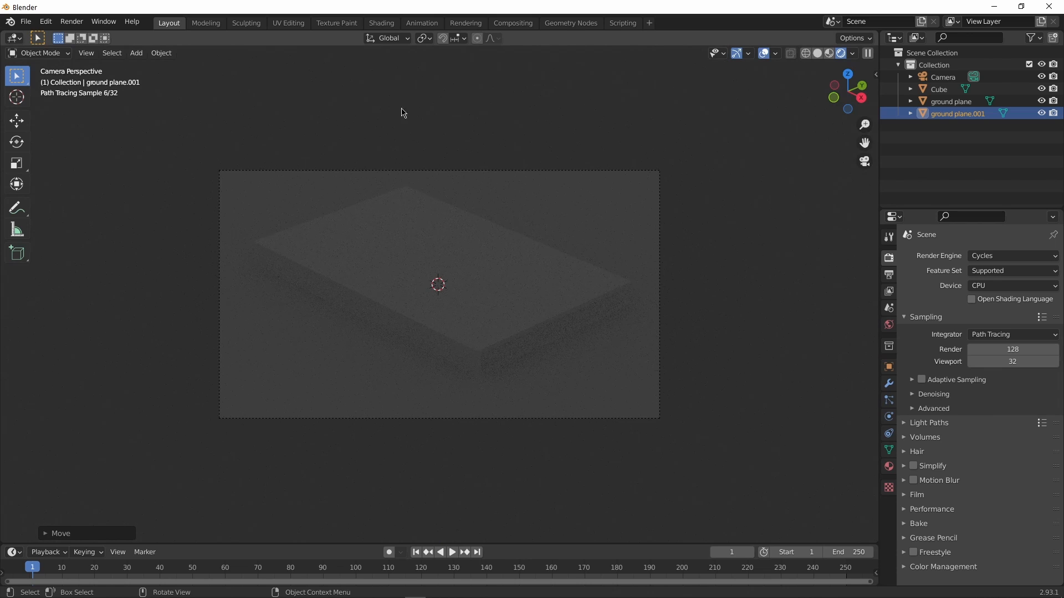
scroll(458, 118, "down", 4)
key("g")
key("z")
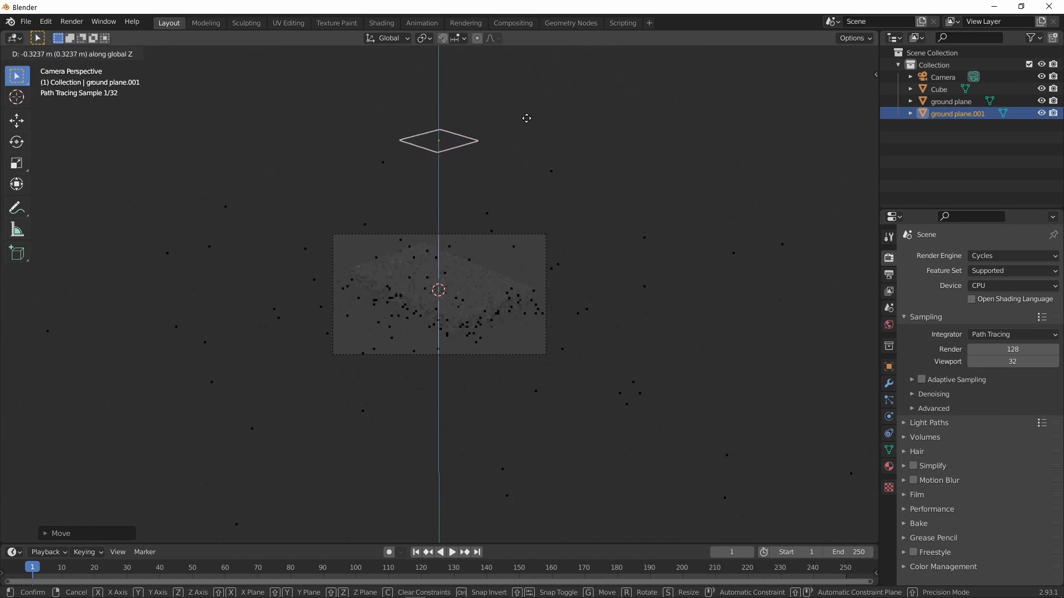
left_click(560, 165)
key("g")
key("z")
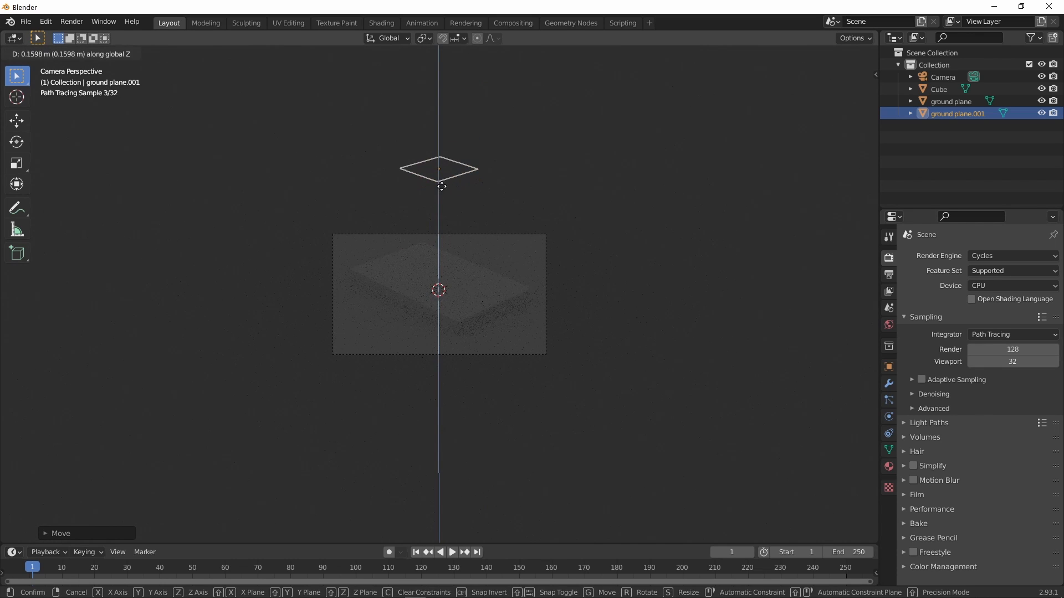
left_click(442, 186)
scroll(539, 279, "up", 1)
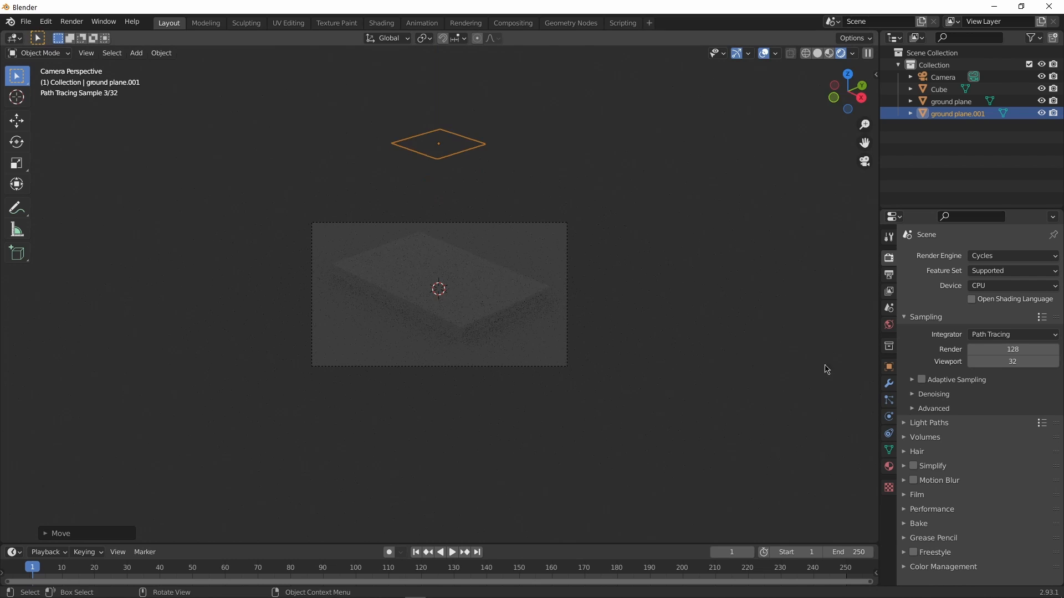
Give the small plane a new material with an Emission surface shader
left_click(888, 466)
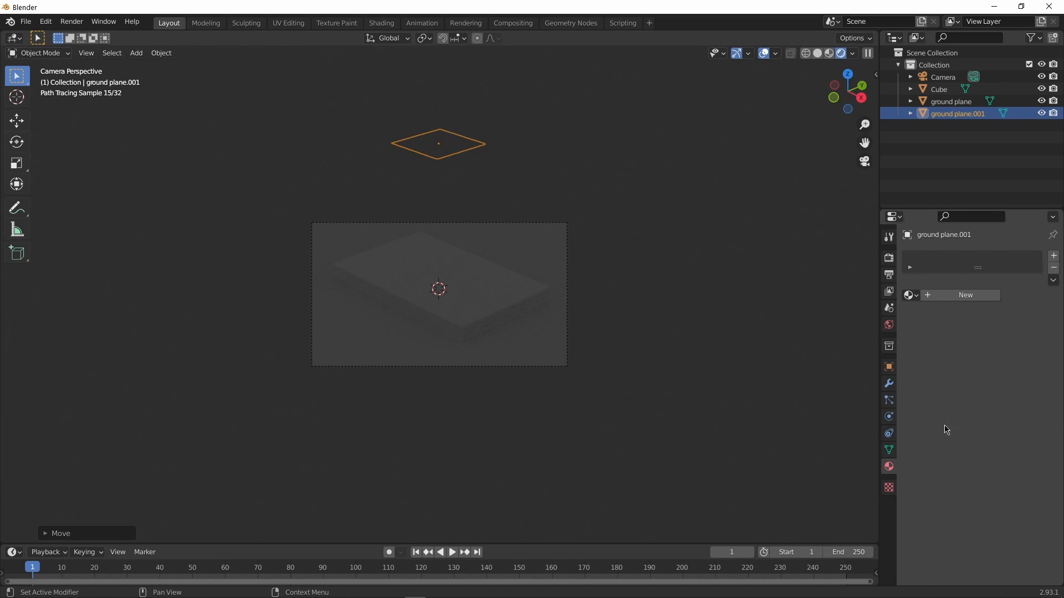
left_click(966, 295)
left_click(1004, 346)
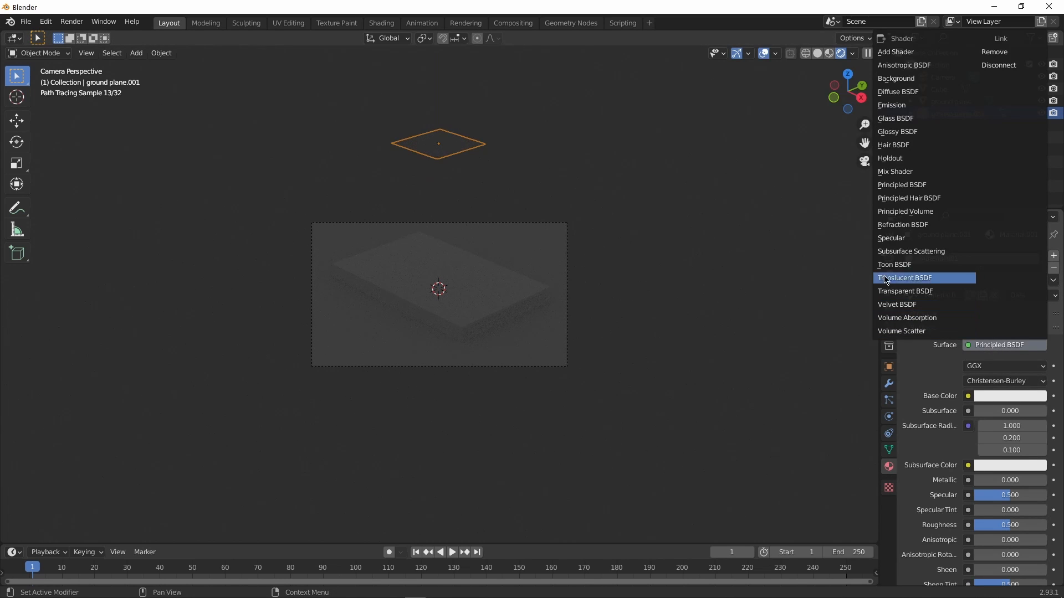
left_click(906, 105)
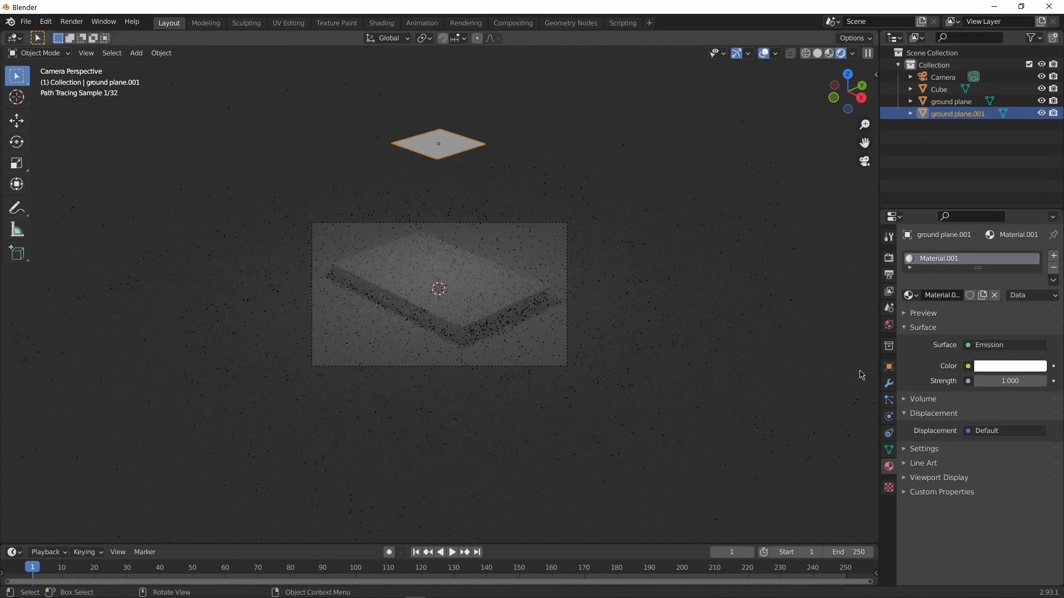
Try emission strengths of 20 and 700 for the small plane's material
left_click(1006, 381)
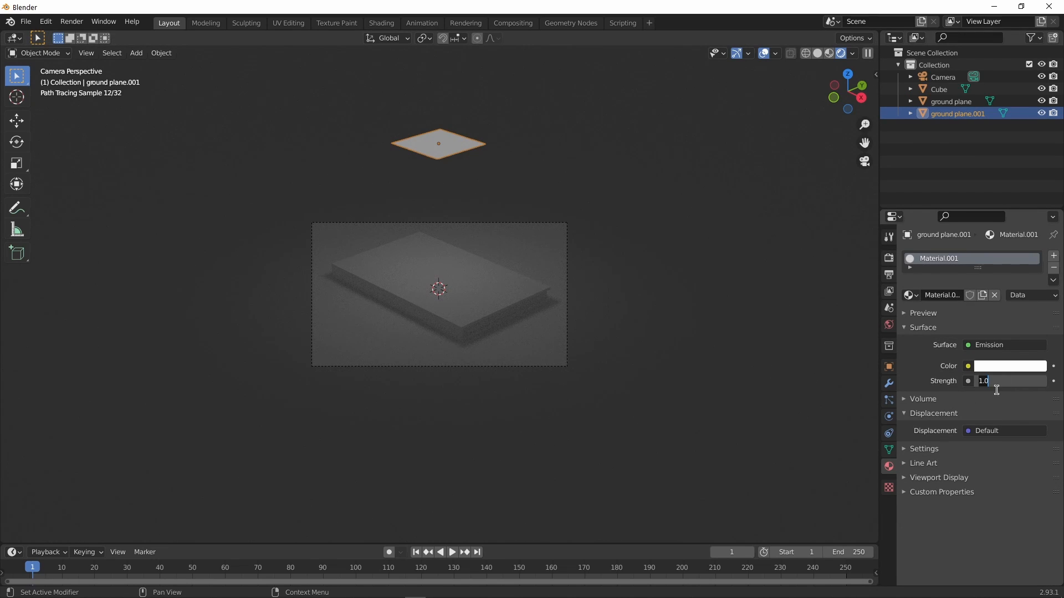
type("20")
key("Return")
scroll(657, 397, "up", 3)
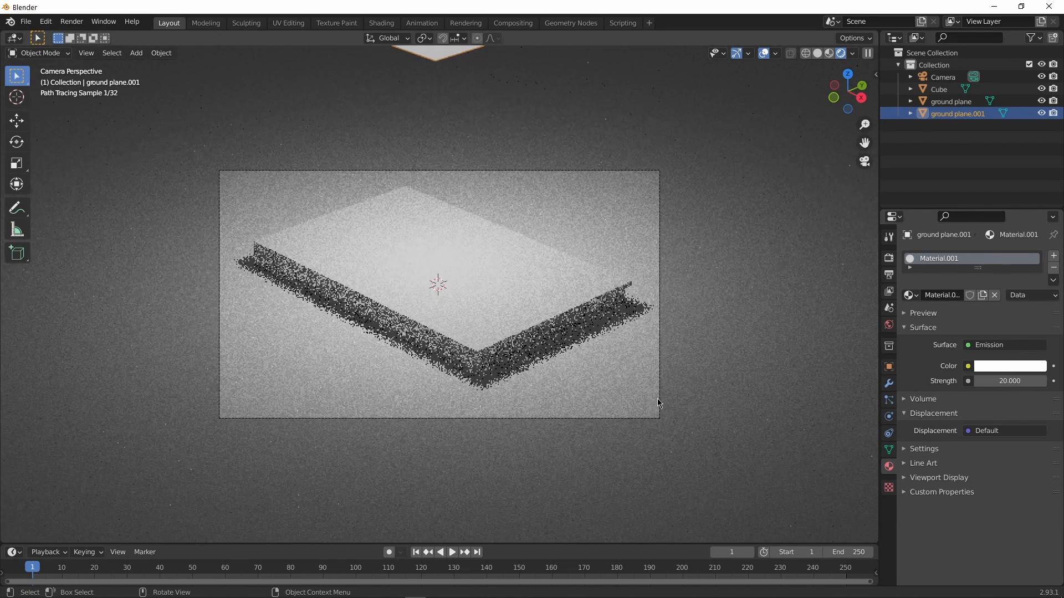
left_click(995, 382)
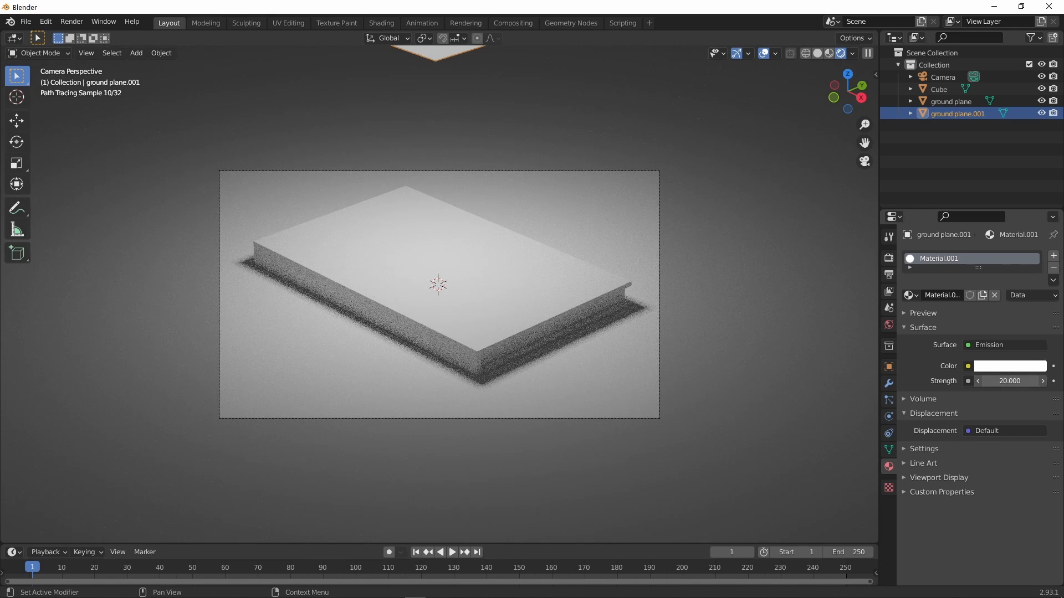
type("700")
key("Return")
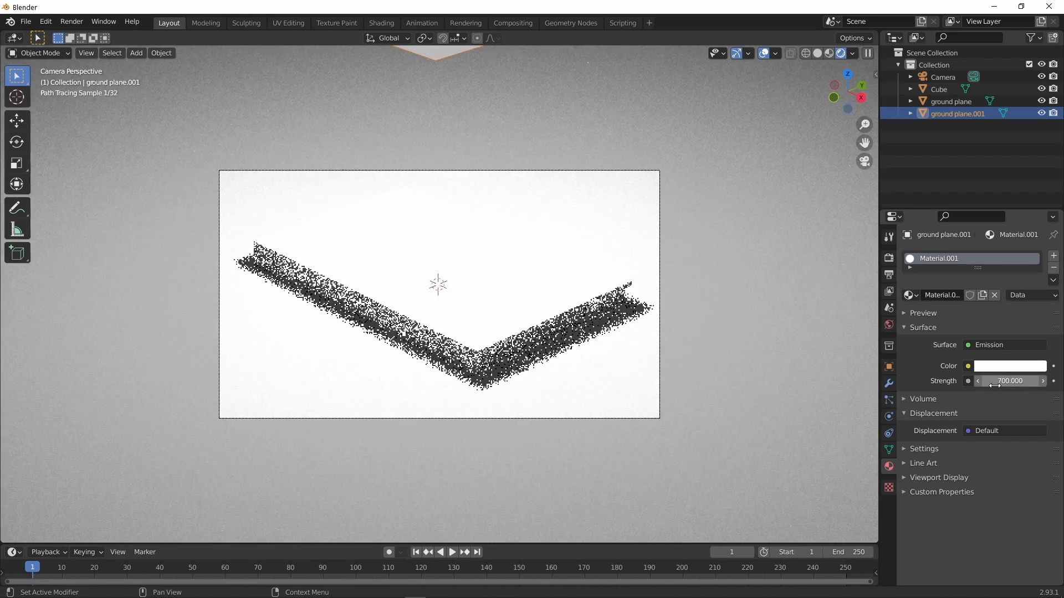
Raise the emissive plane farther above the book along Z and set its emission strength to 300
key("g")
key("z")
left_click(472, 103)
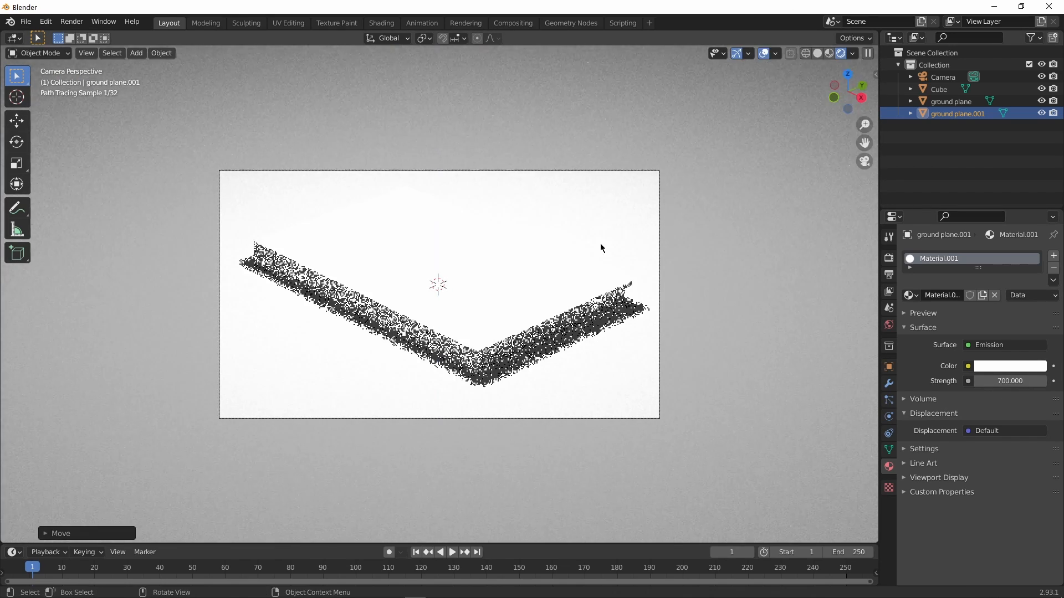
left_click(1006, 383)
type("300")
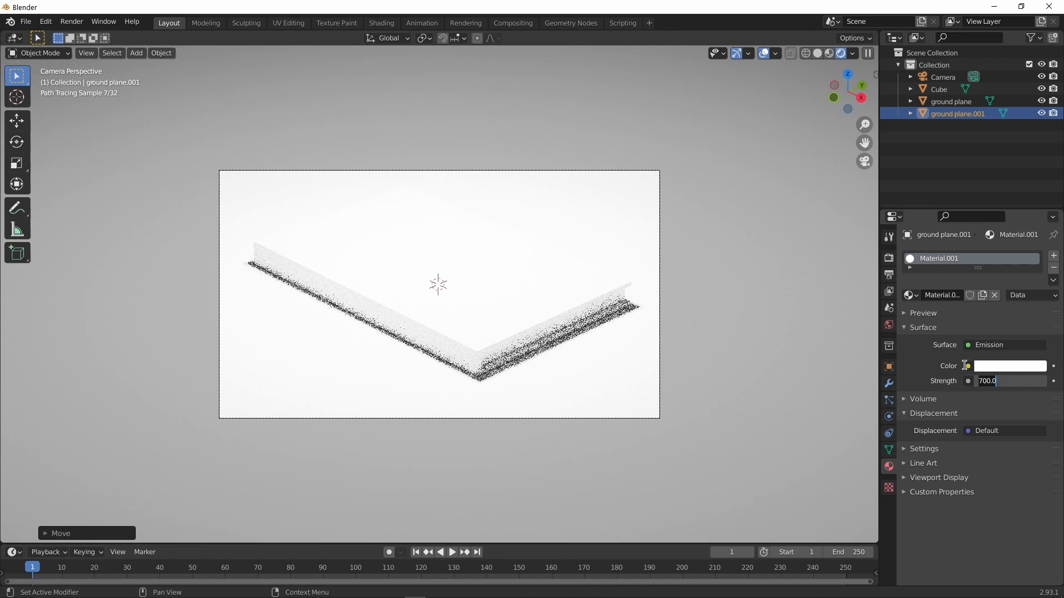
key("Return")
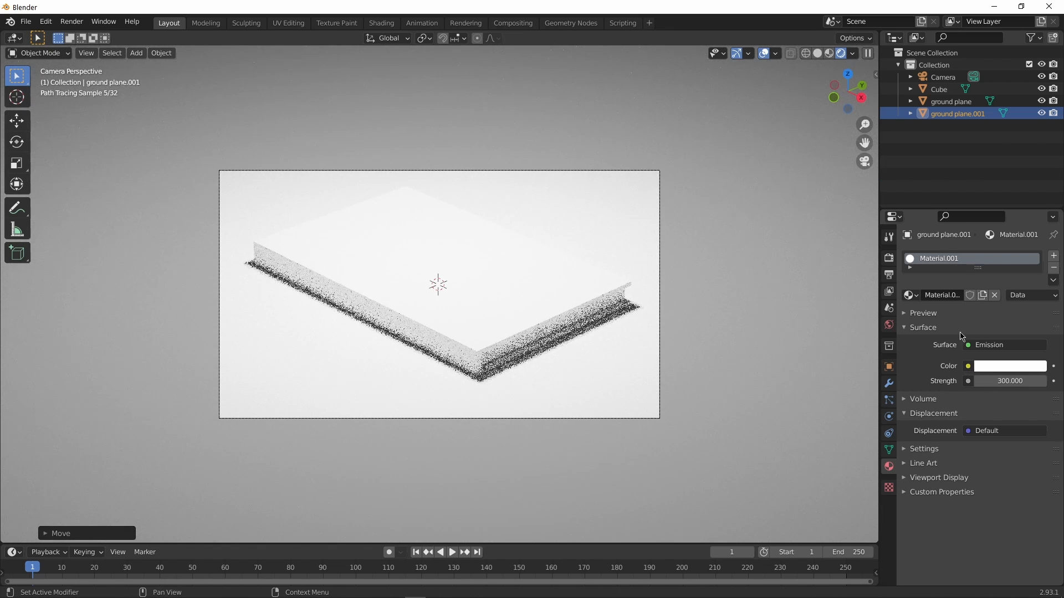
Adjust the emissive plane's height along Z so it hovers above the book, just outside the camera frame
key("g")
key("z")
left_click(542, 171)
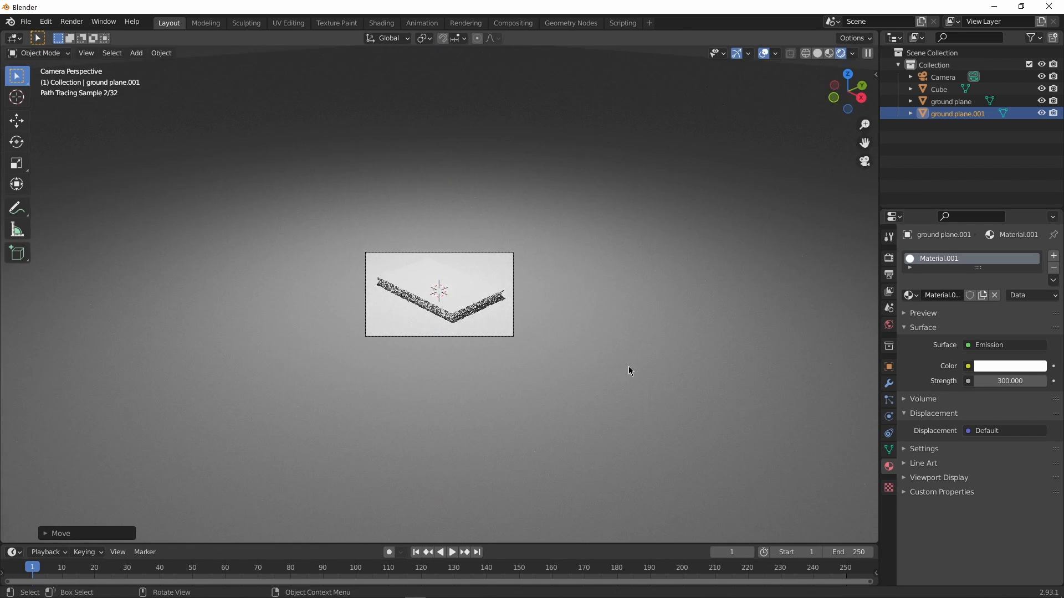
key("g")
key("z")
left_click(597, 282)
key("g")
key("z")
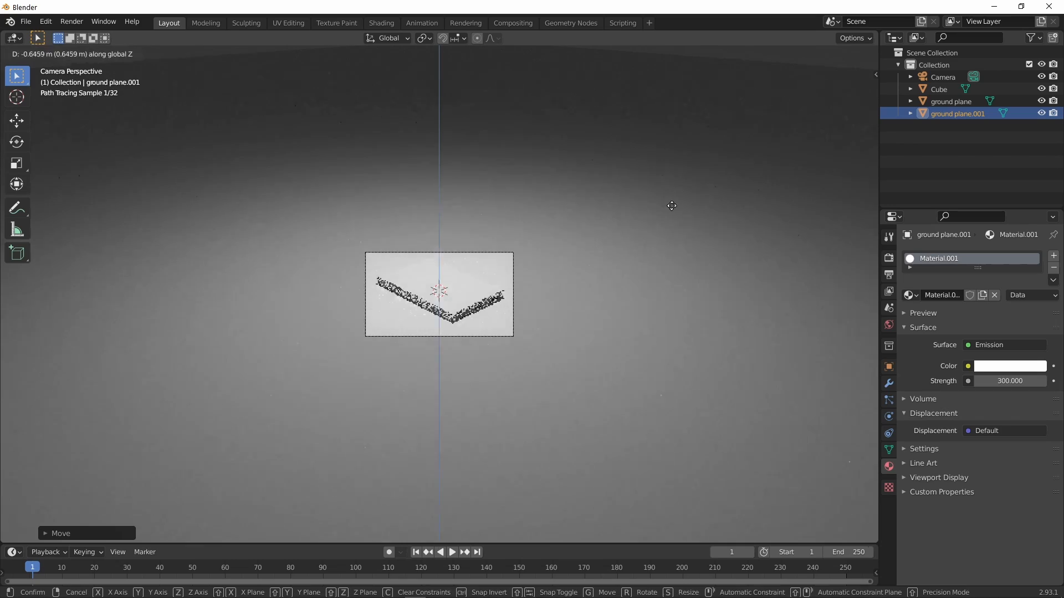
left_click(695, 404)
Set the emission strength of the plane above the book to 100
left_click(1012, 379)
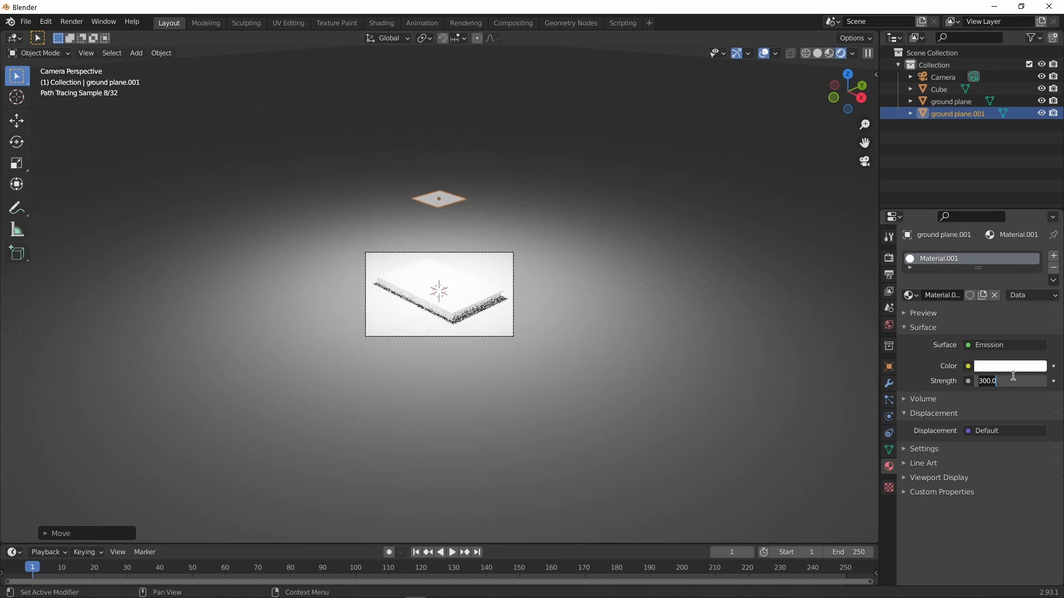
type("100")
key("Return")
scroll(582, 224, "up", 6)
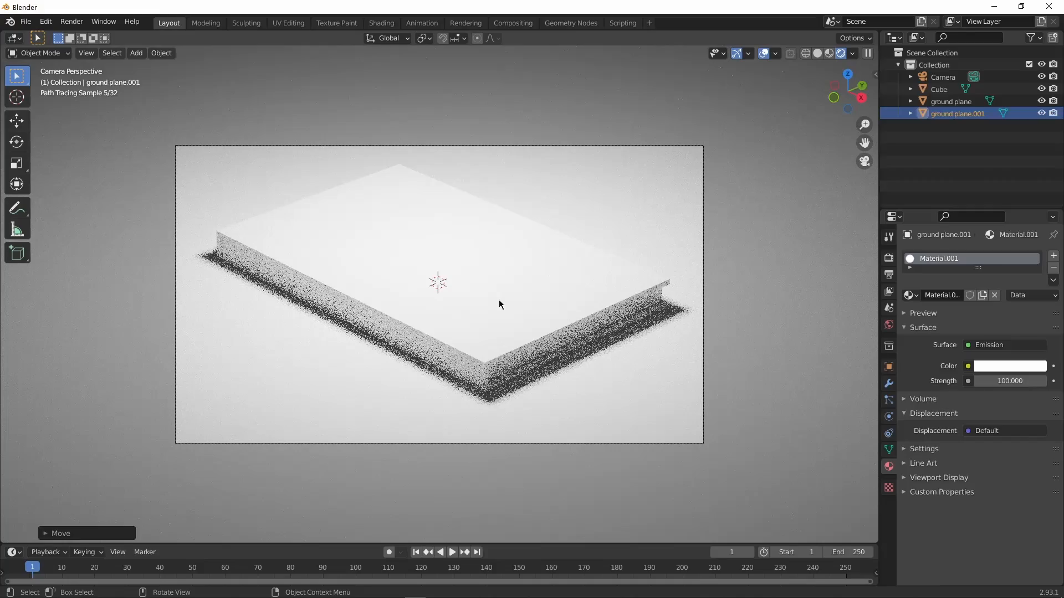
In Edit Mode with face selection, select the book's recessed page-edge faces
left_click(521, 358)
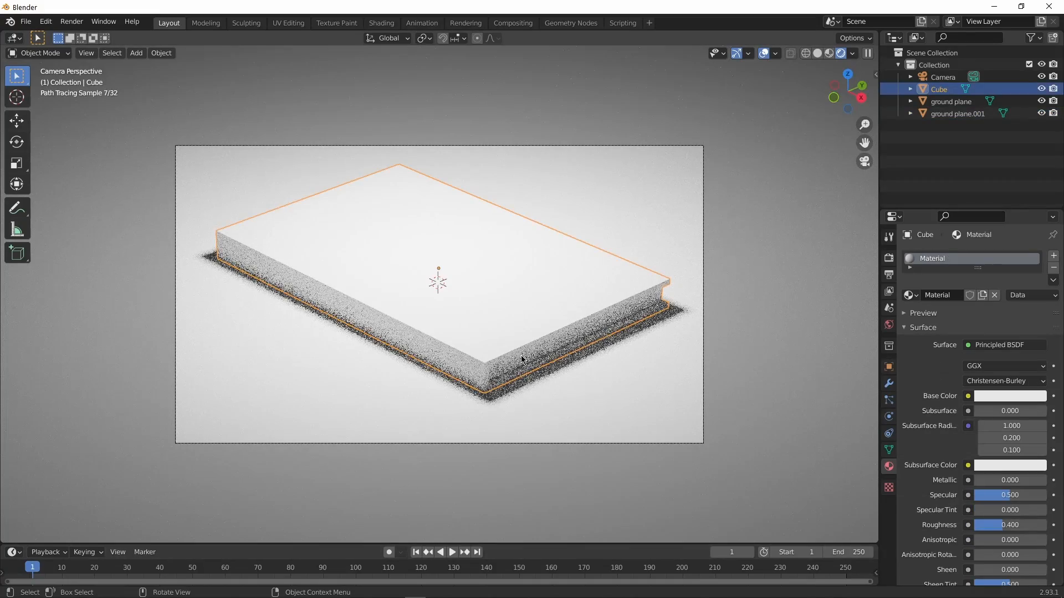
middle_click_drag(604, 407, 578, 408)
scroll(562, 410, "up", 10)
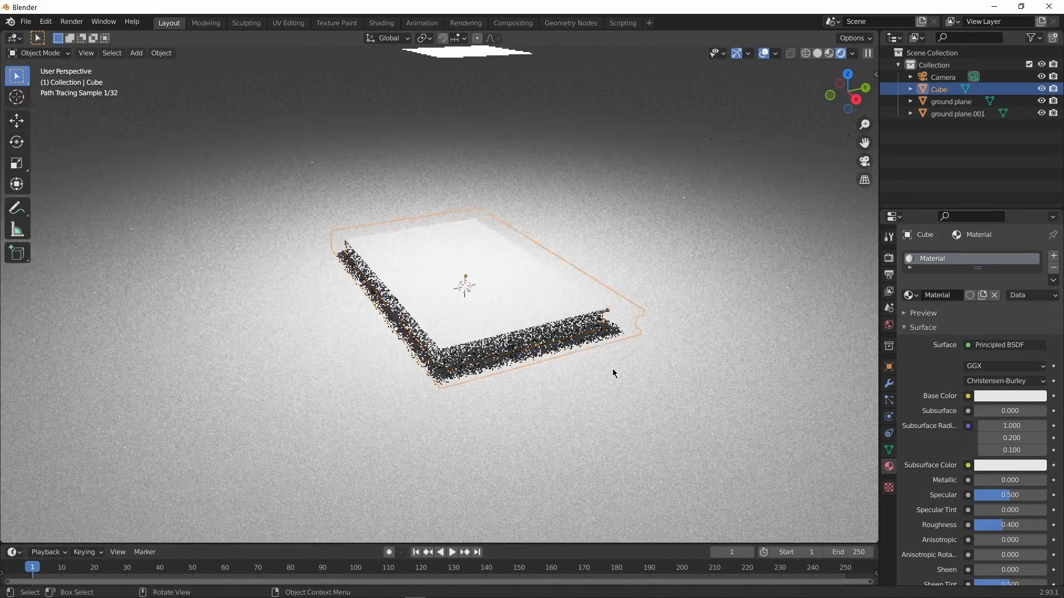
scroll(561, 361, "down", 8)
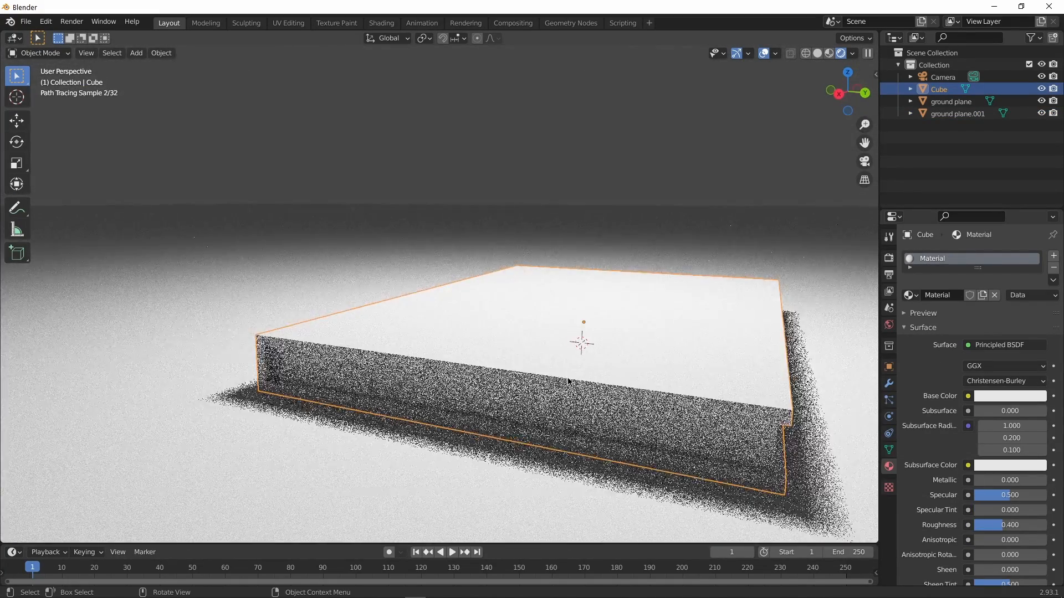
key("Tab")
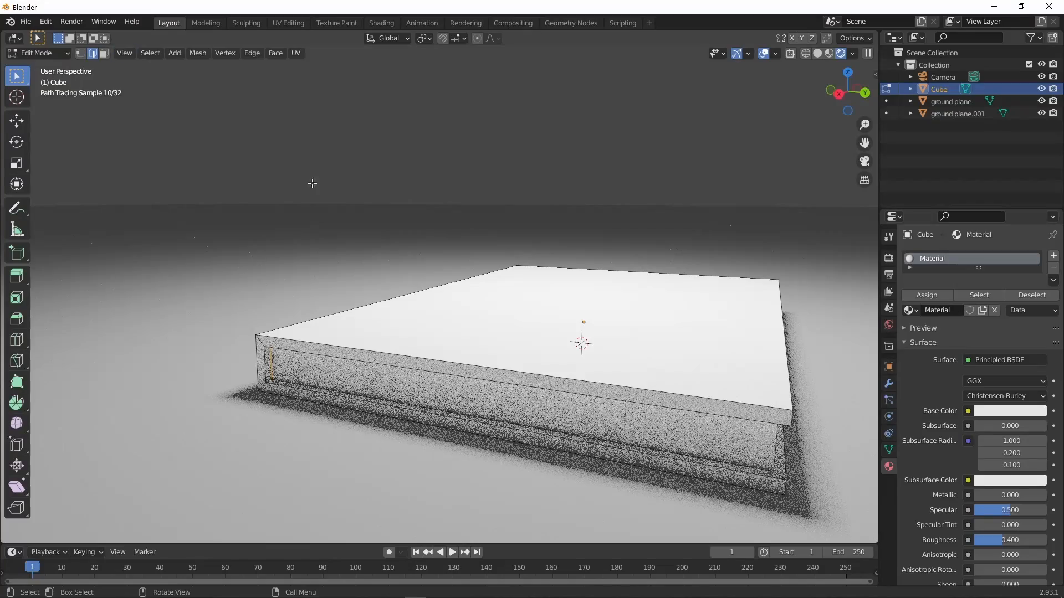
middle_click_drag(532, 373, 444, 458)
key("3")
left_click(638, 424)
scroll(505, 408, "down", 3)
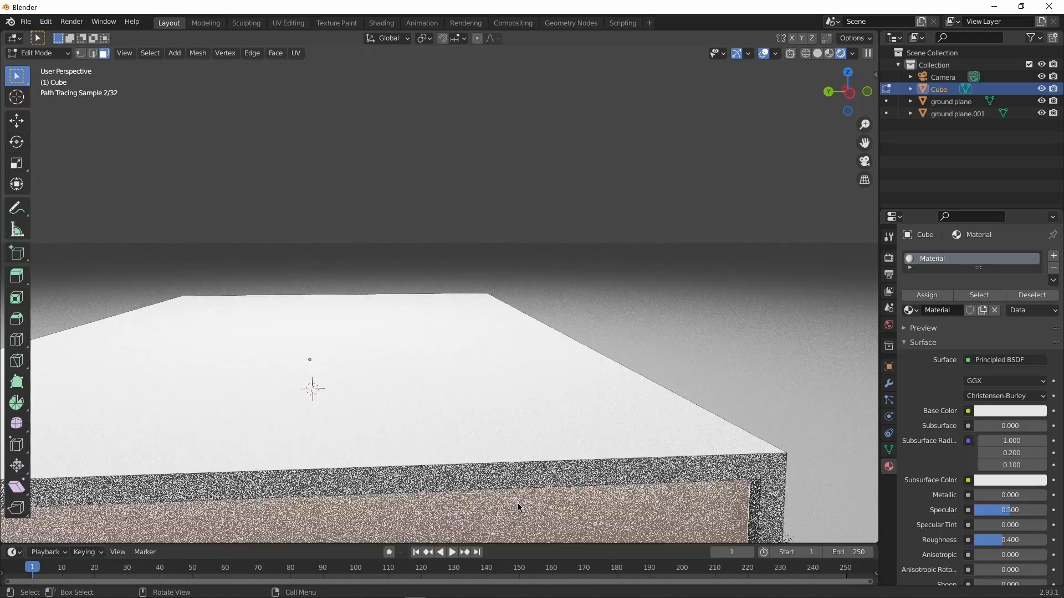
scroll(620, 533, "down", 4)
middle_click_drag(620, 533, 648, 526)
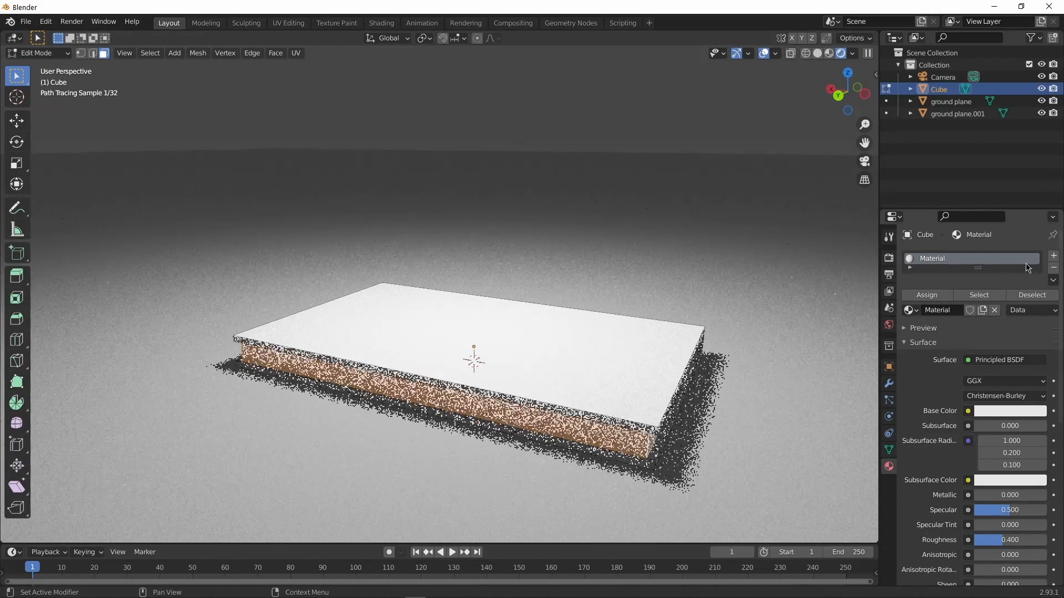
Invert the selection to the book's cover faces and assign them a new second material with a yellow base color (hue 0.179, saturation 1)
left_click(1053, 256)
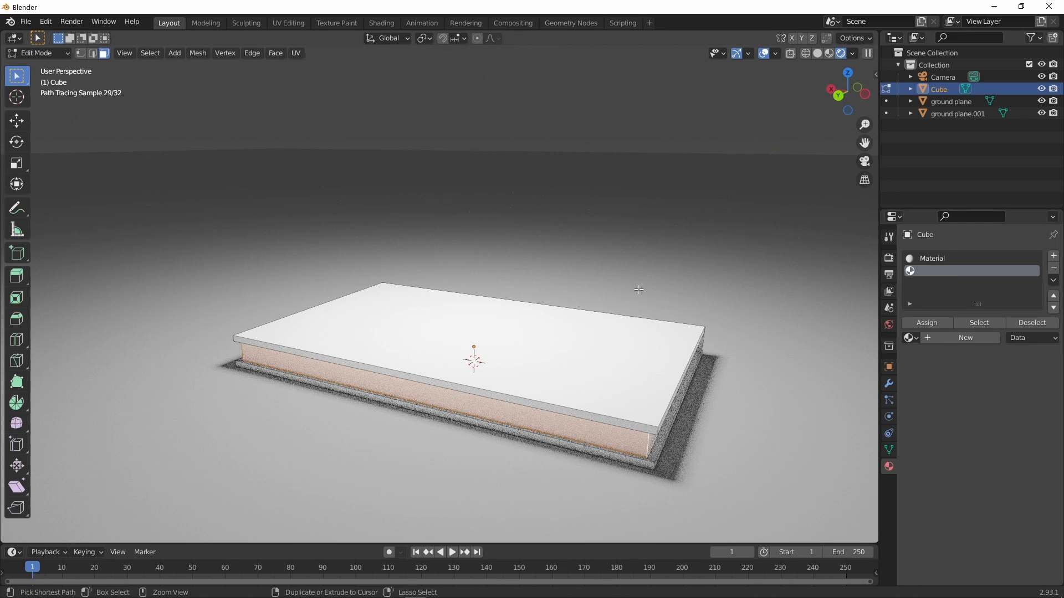
left_click(941, 339)
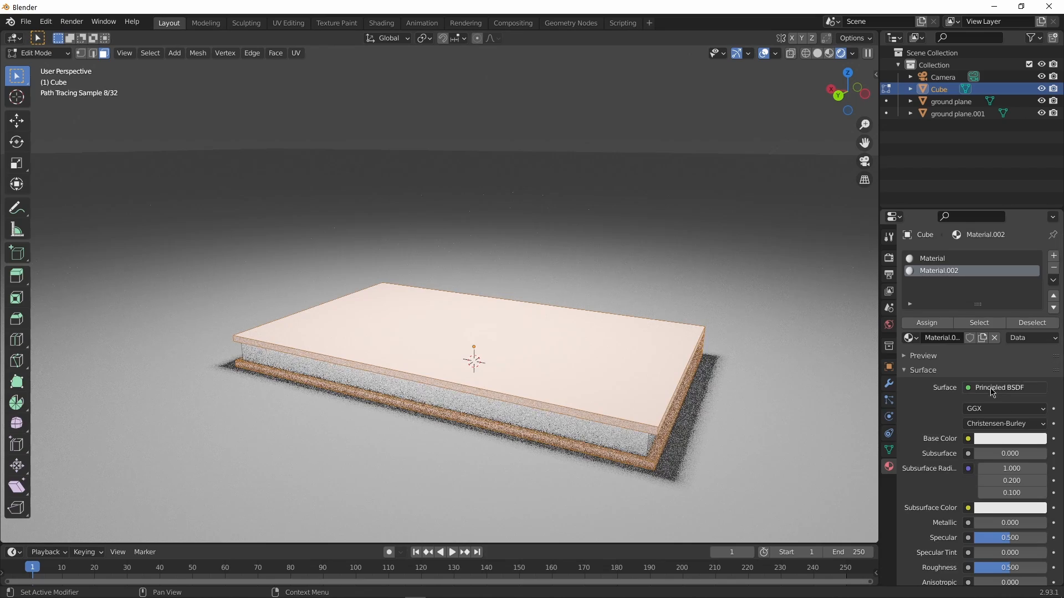
left_click(1032, 439)
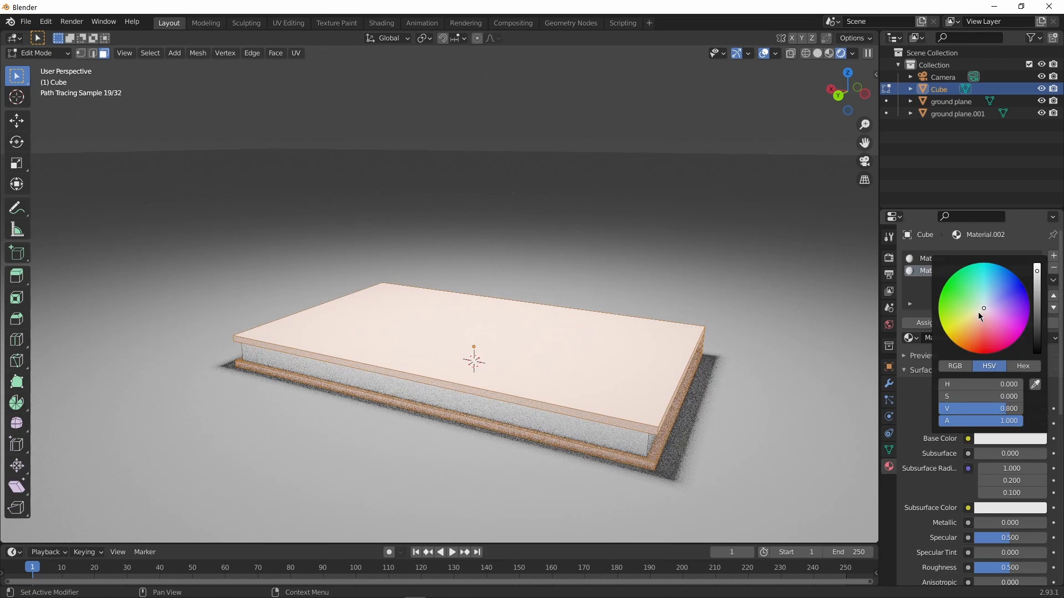
left_click_drag(978, 311, 945, 333)
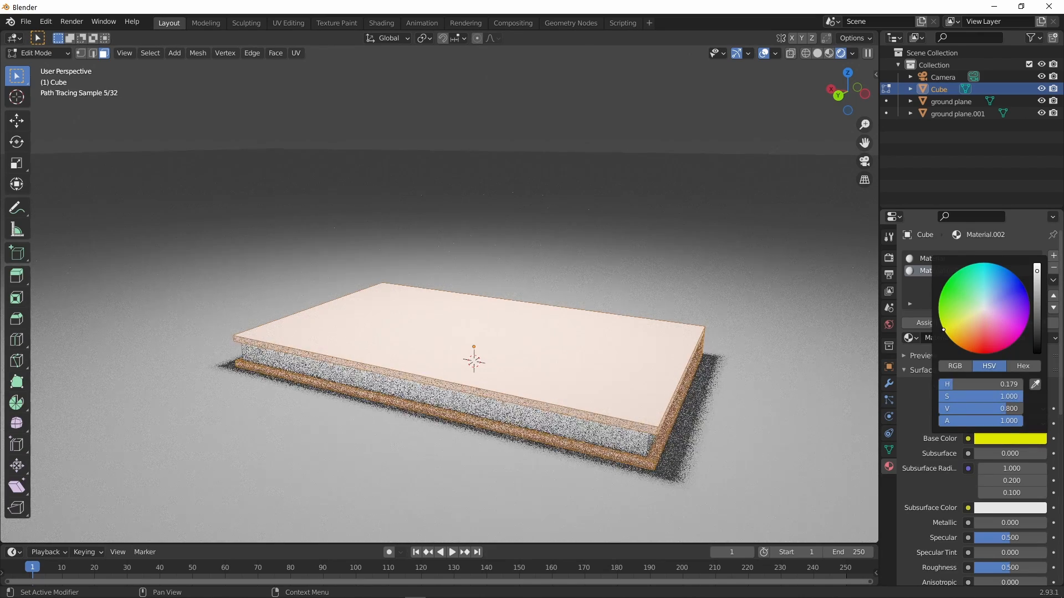
left_click(924, 323)
middle_click_drag(498, 355, 545, 332)
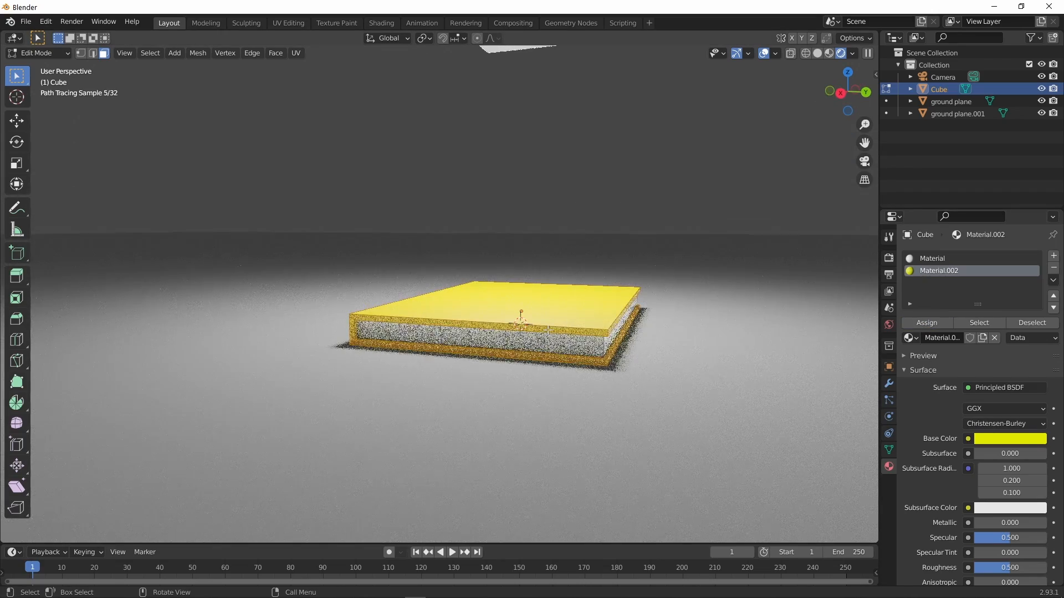
key("Tab")
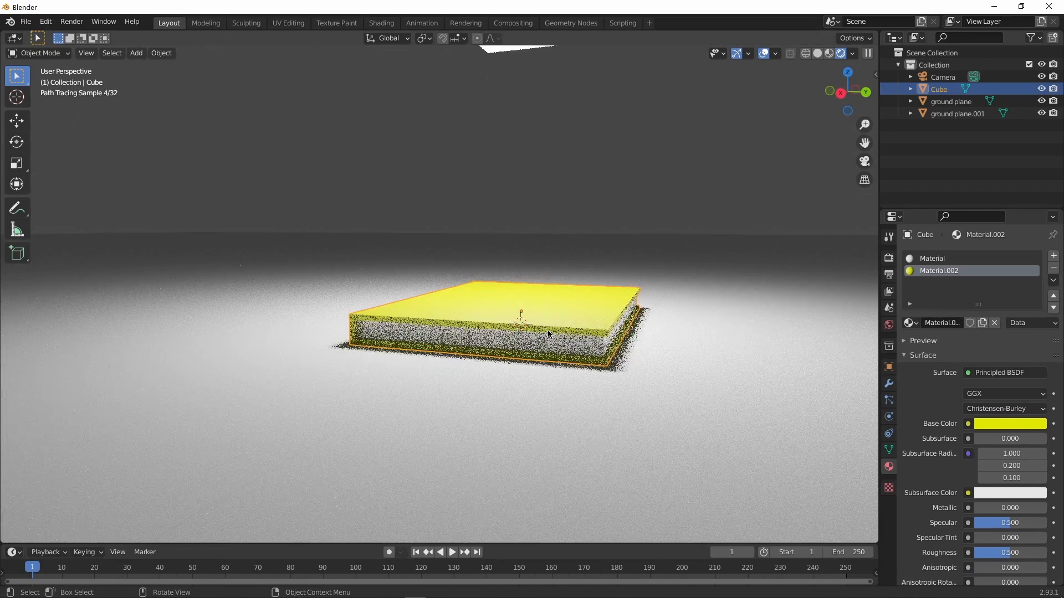
key("KP_0")
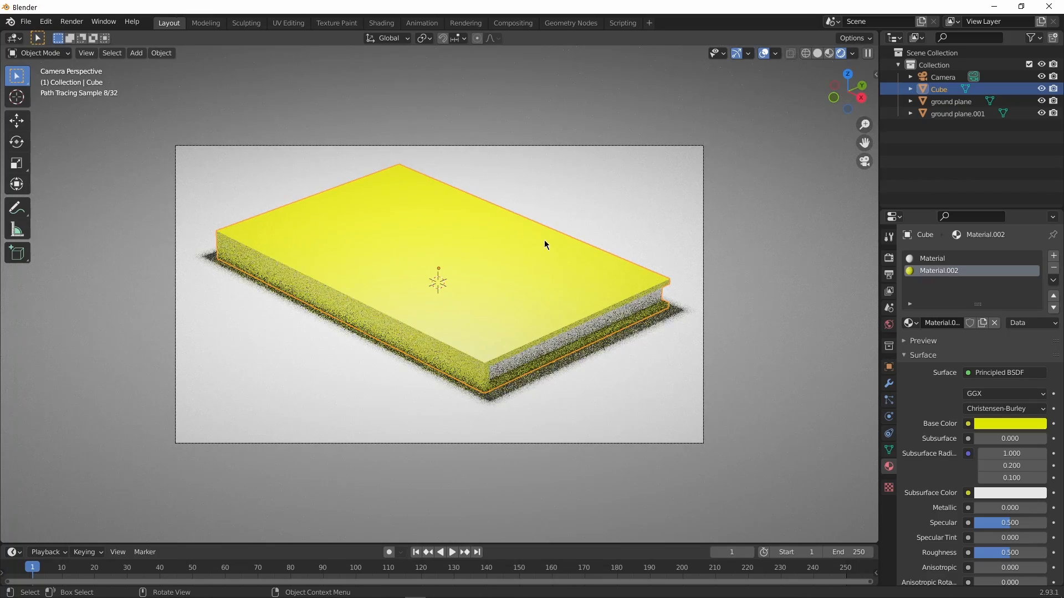
Try emission strengths of 50 and 20 for the plane above the book
scroll(550, 245, "up", 2)
scroll(657, 127, "down", 5)
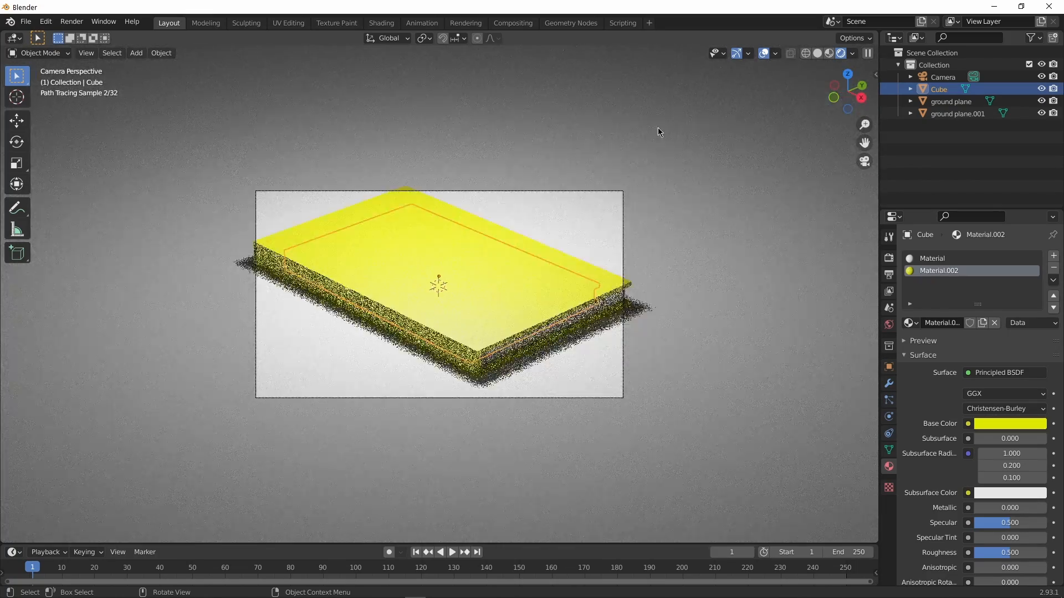
left_click(438, 126)
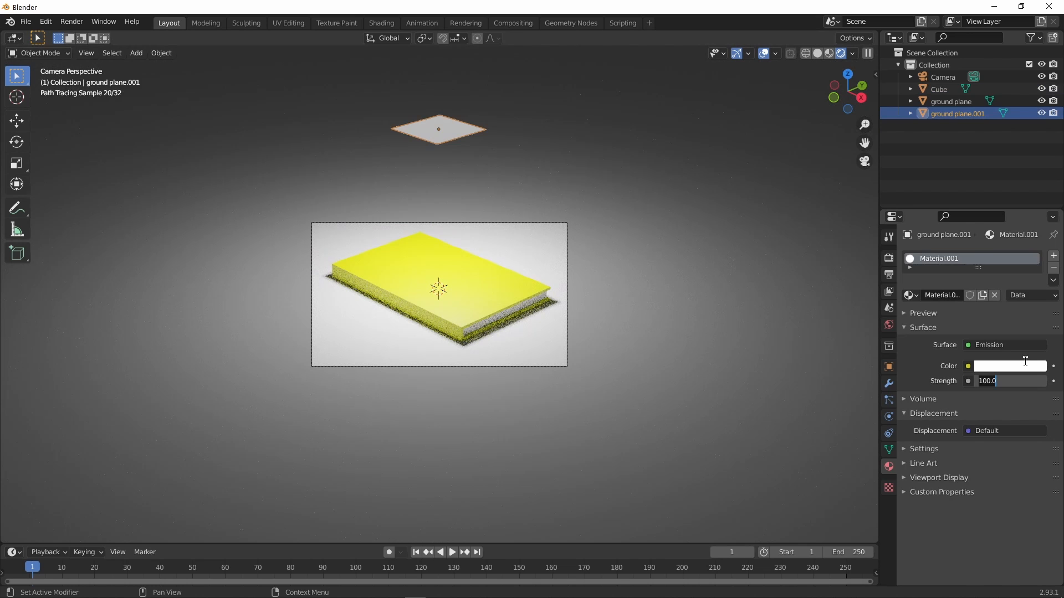
type("50")
key("Return")
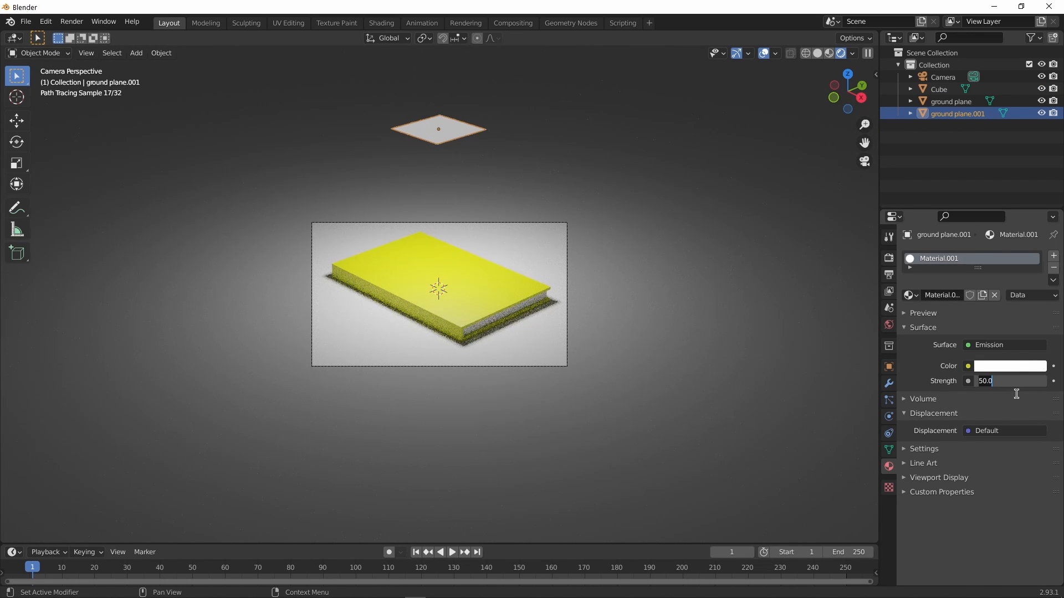
type("20")
key("Return")
scroll(727, 391, "up", 5)
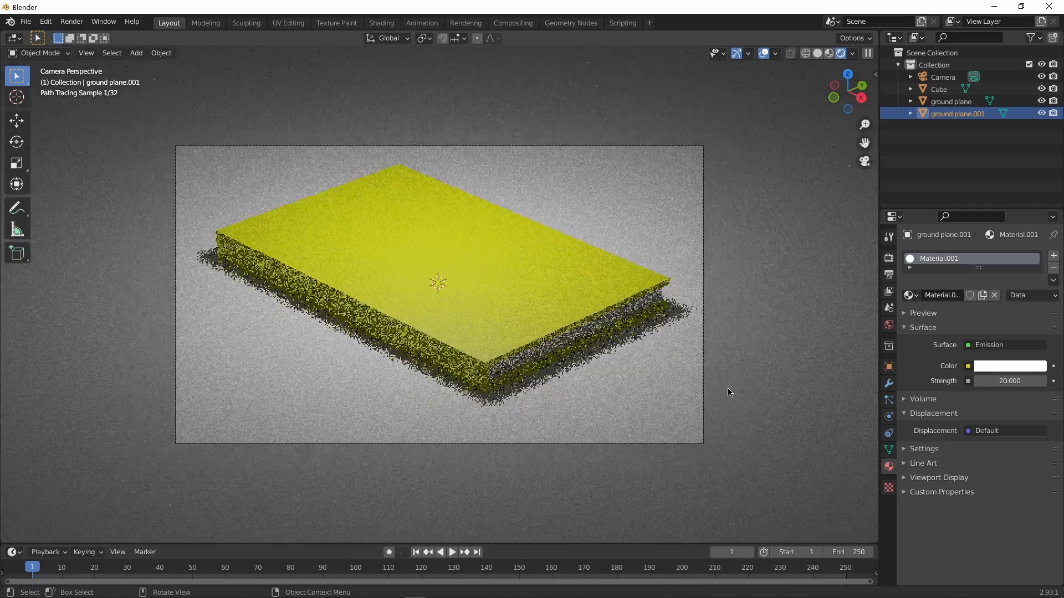
Give the ground plane a new material with a Glossy BSDF surface and set its roughness to 0.265
left_click(727, 390)
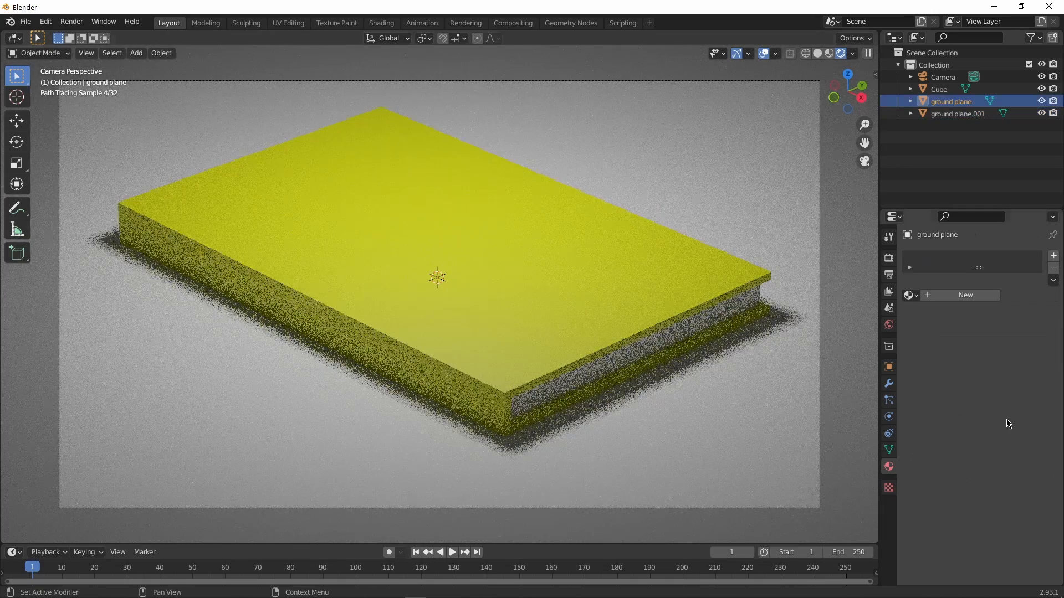
left_click(965, 295)
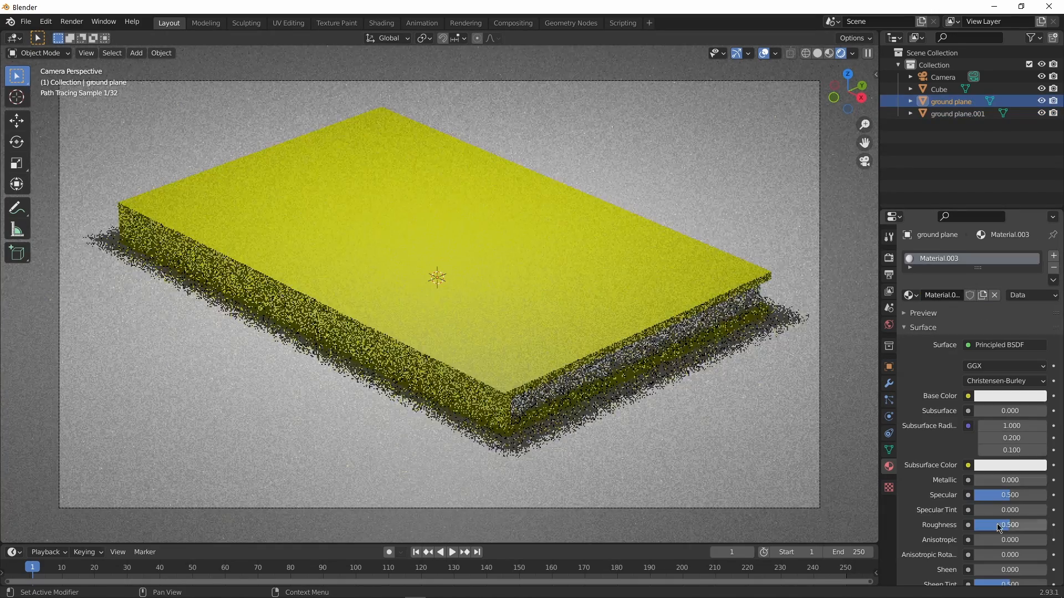
left_click(987, 346)
left_click(917, 132)
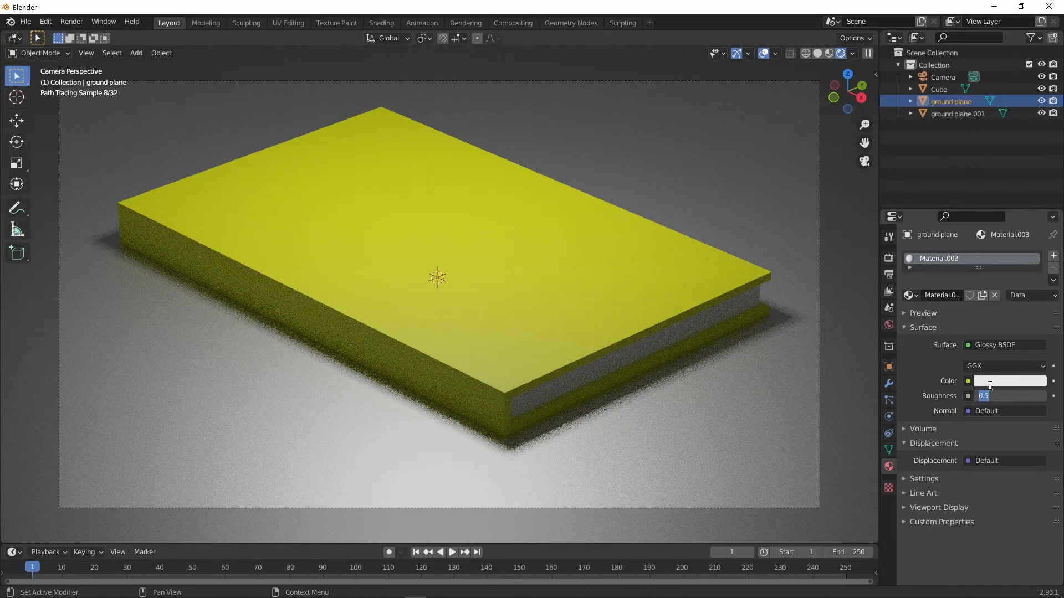
key("Return")
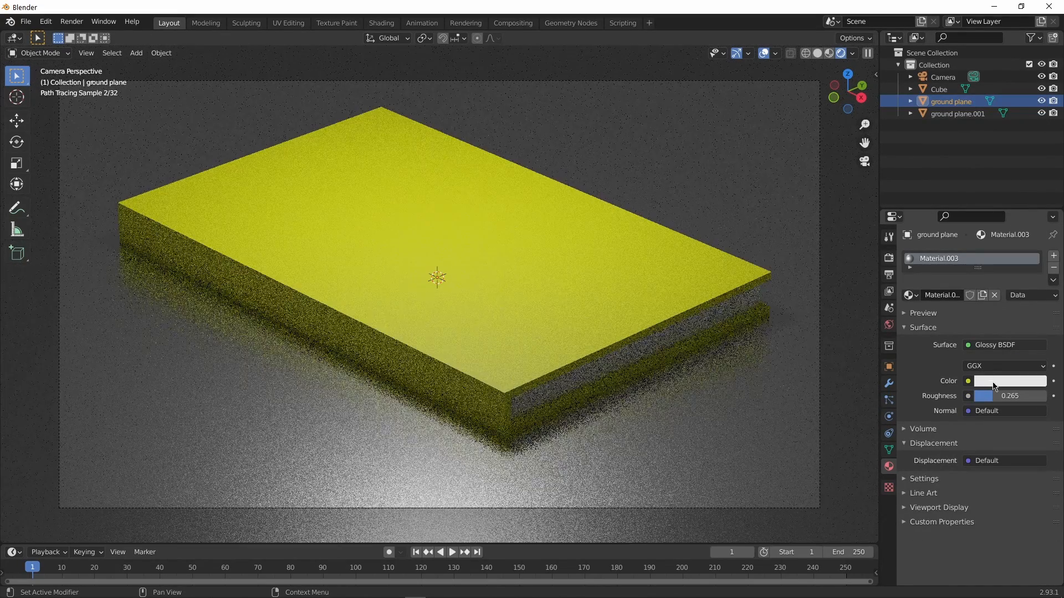
Raise the emission strength of the plane above the book to 100, then to 400
scroll(765, 214, "down", 1)
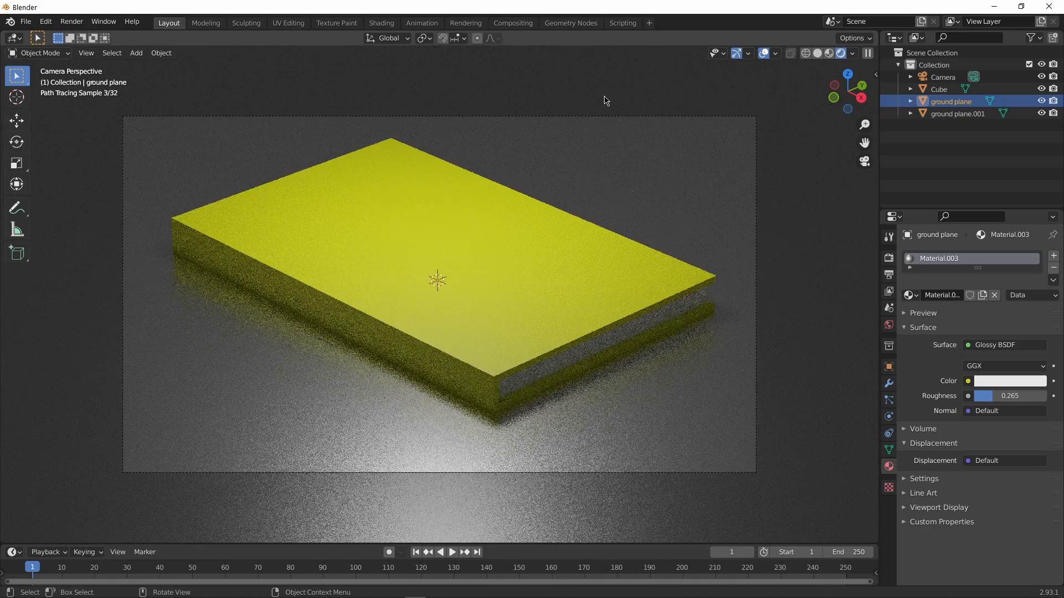
scroll(606, 100, "down", 3)
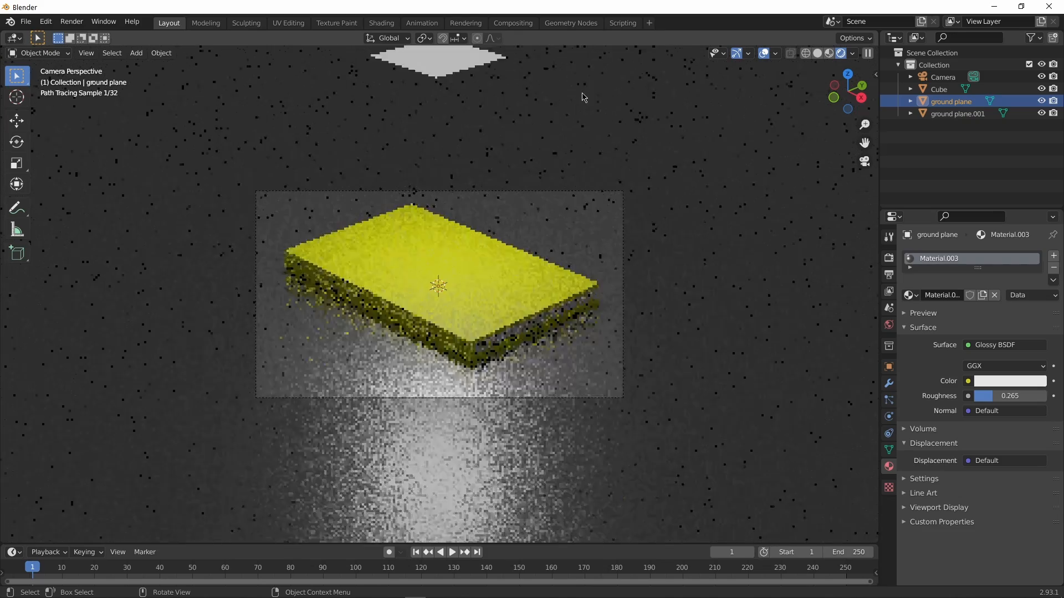
left_click(443, 61)
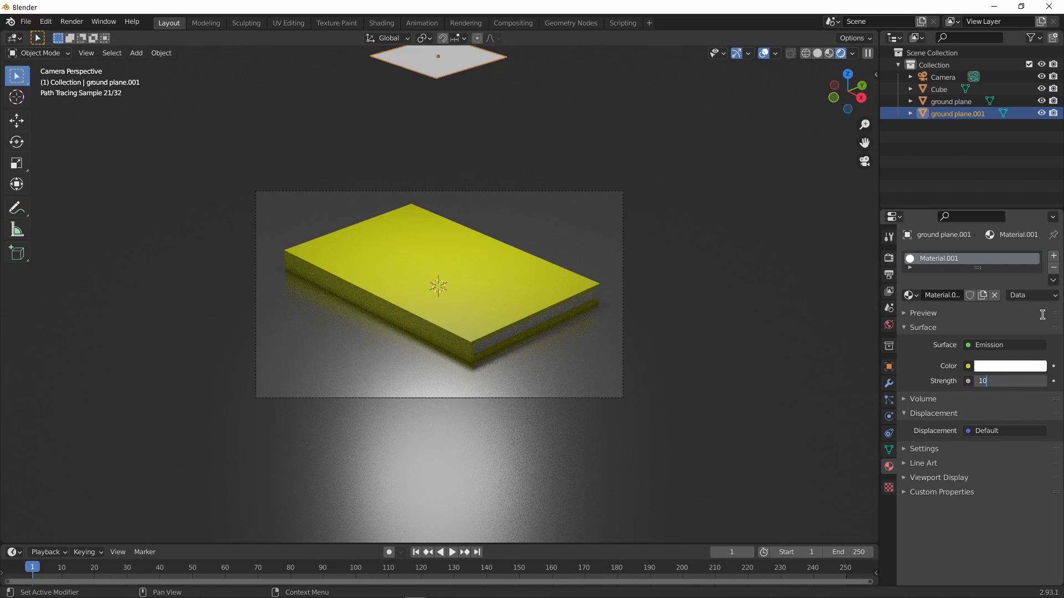
key("Return")
scroll(507, 317, "up", 3)
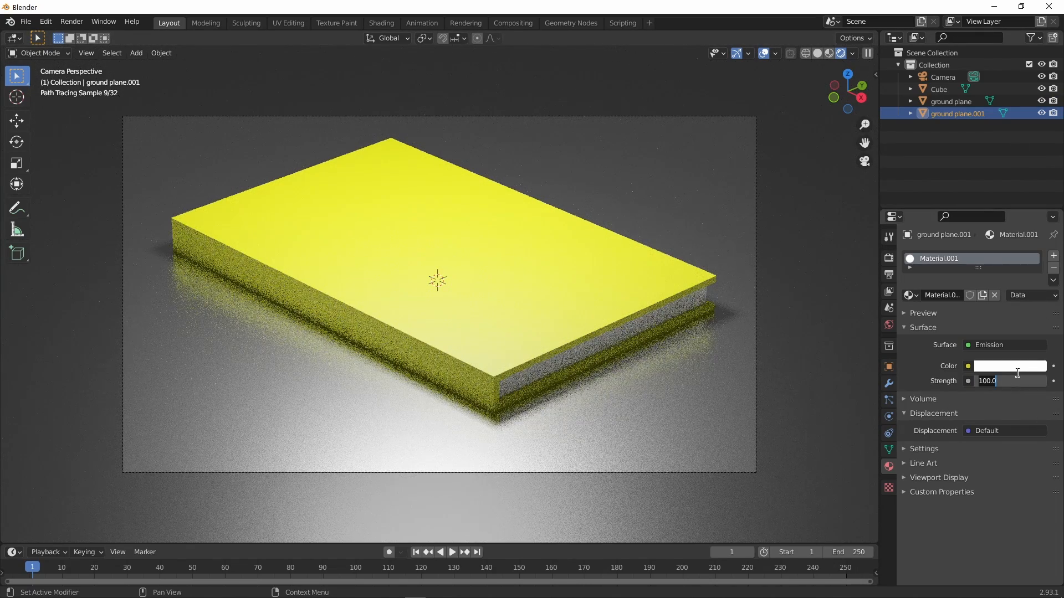
key("Return")
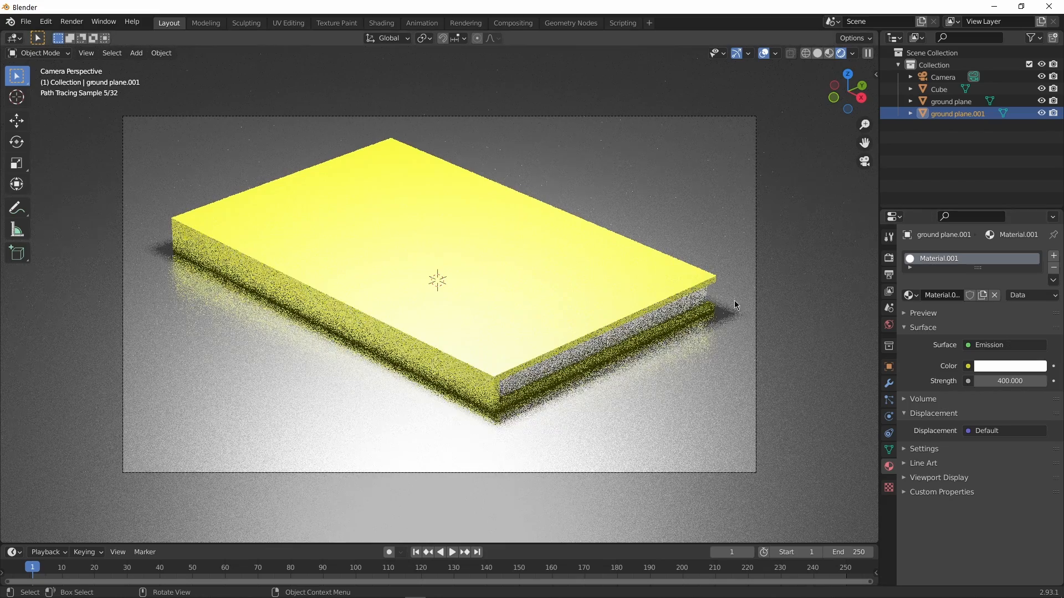
left_click(499, 308)
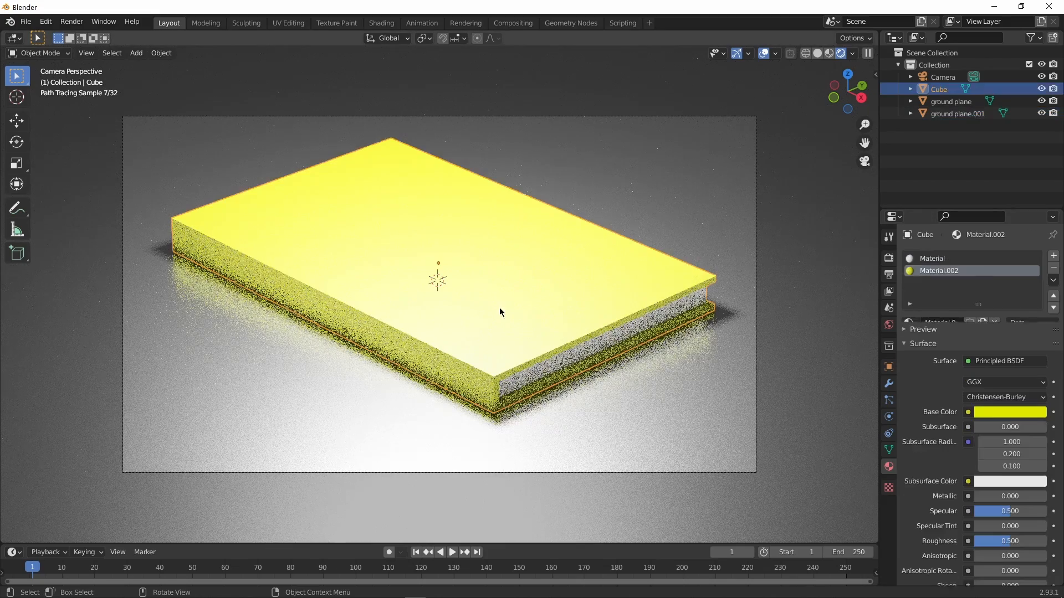
left_click(553, 476, "shift")
left_click(763, 400, "shift")
scroll(746, 387, "down", 4)
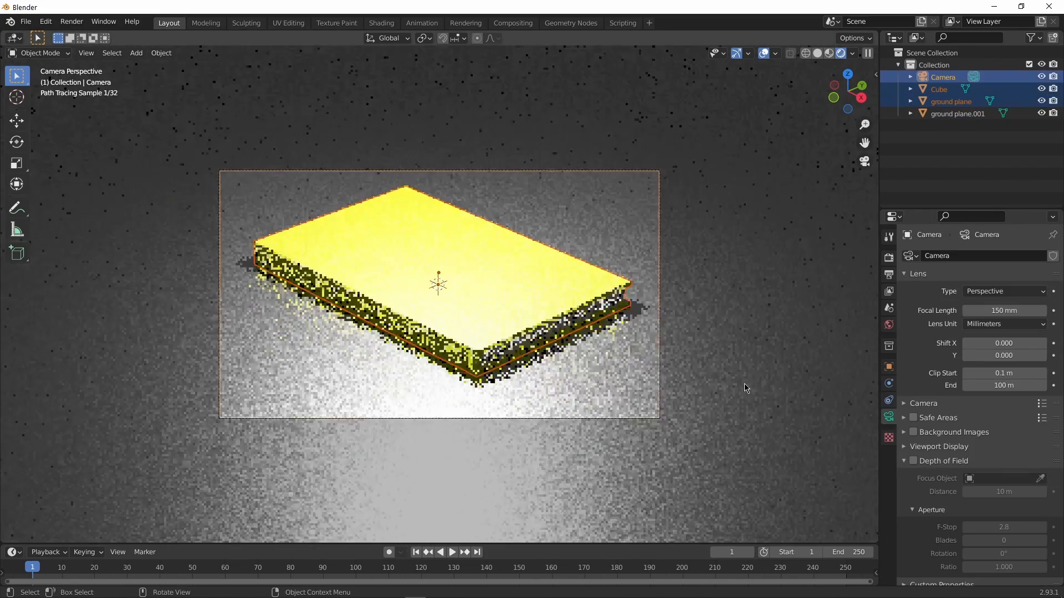
left_click(985, 159)
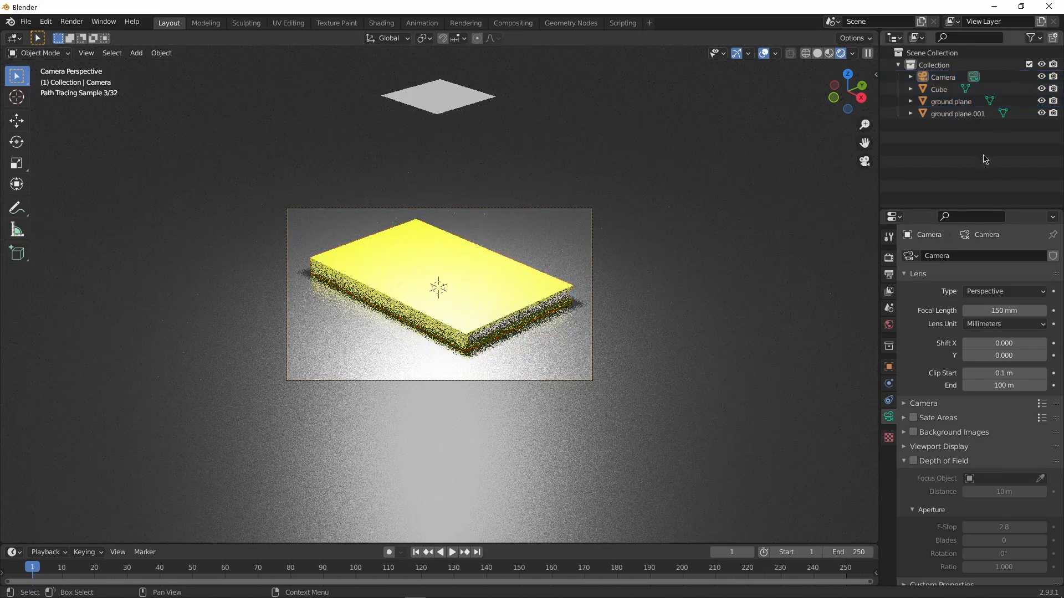
Rename the Cube object to "book" and add the camera to the selection
left_click(938, 79)
left_click(940, 89, "shift")
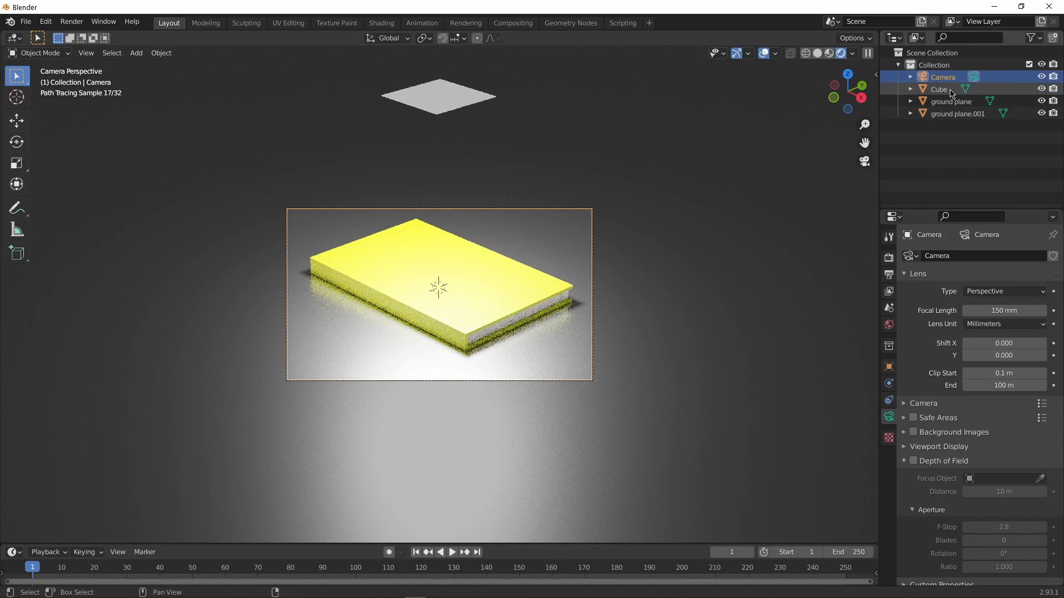
scroll(718, 412, "up", 1)
scroll(718, 412, "up", 1)
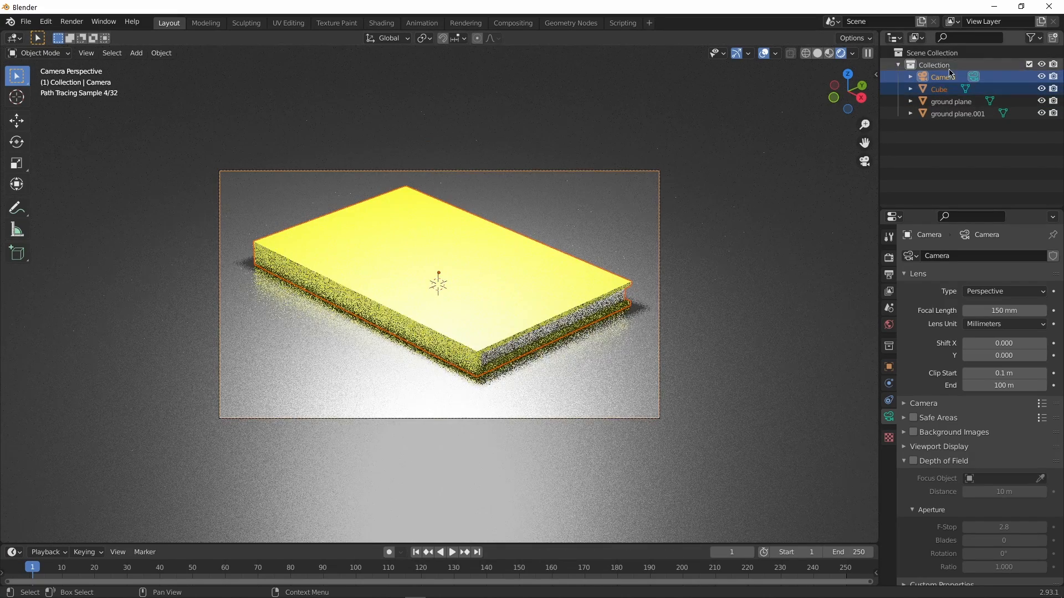
left_click(940, 89)
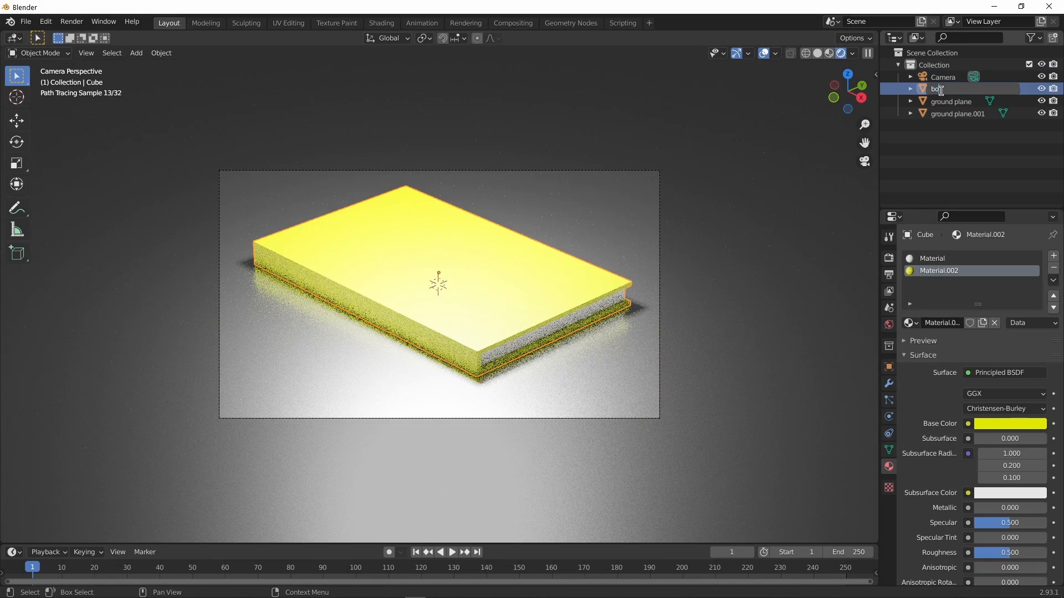
key("Return")
left_click(943, 93, "shift")
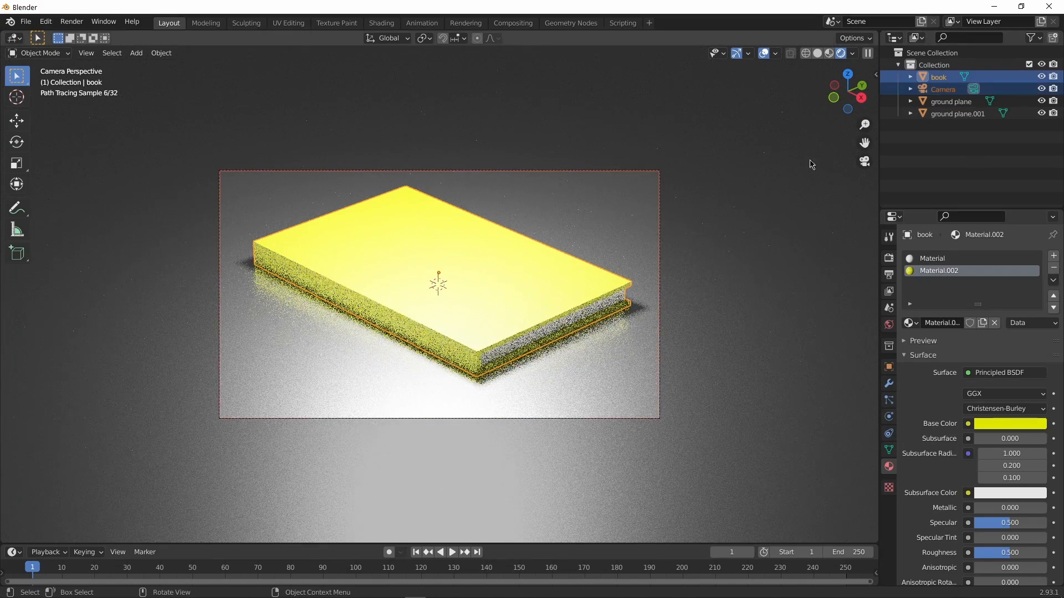
scroll(459, 281, "up", 1)
key("g")
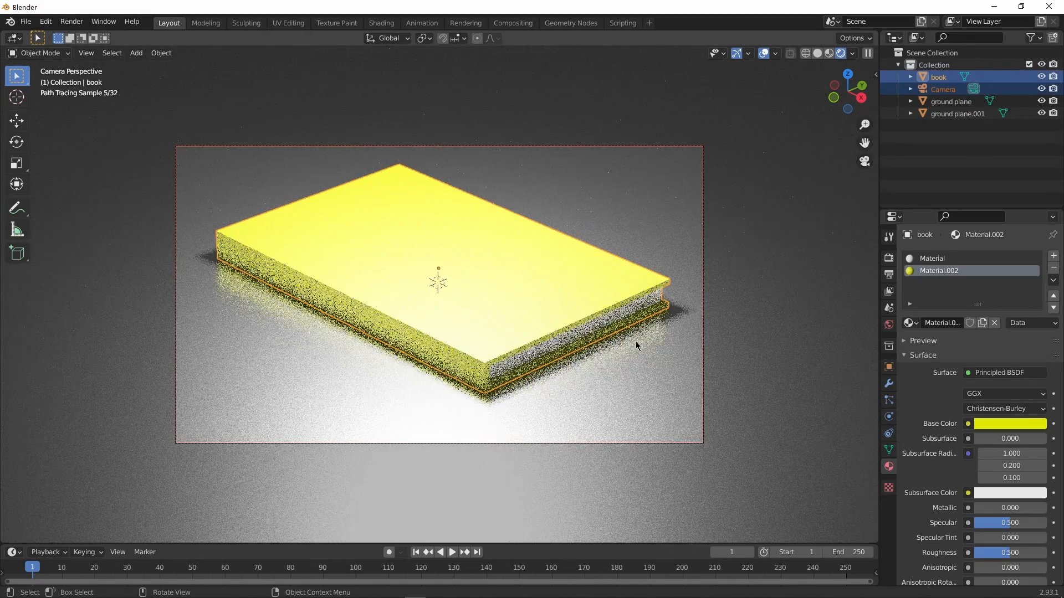
key("shift+z")
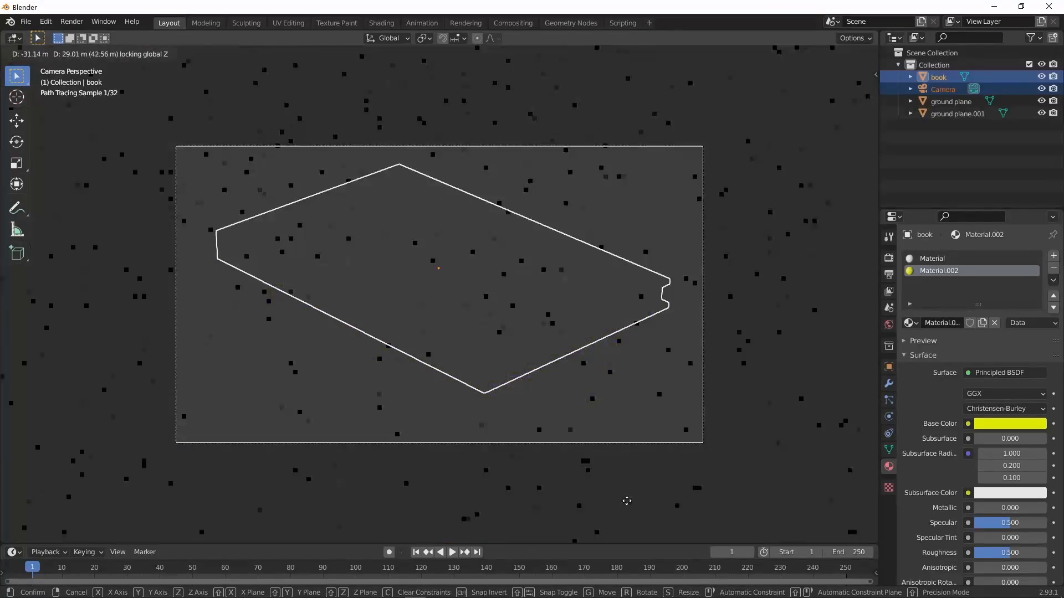
left_click(631, 489)
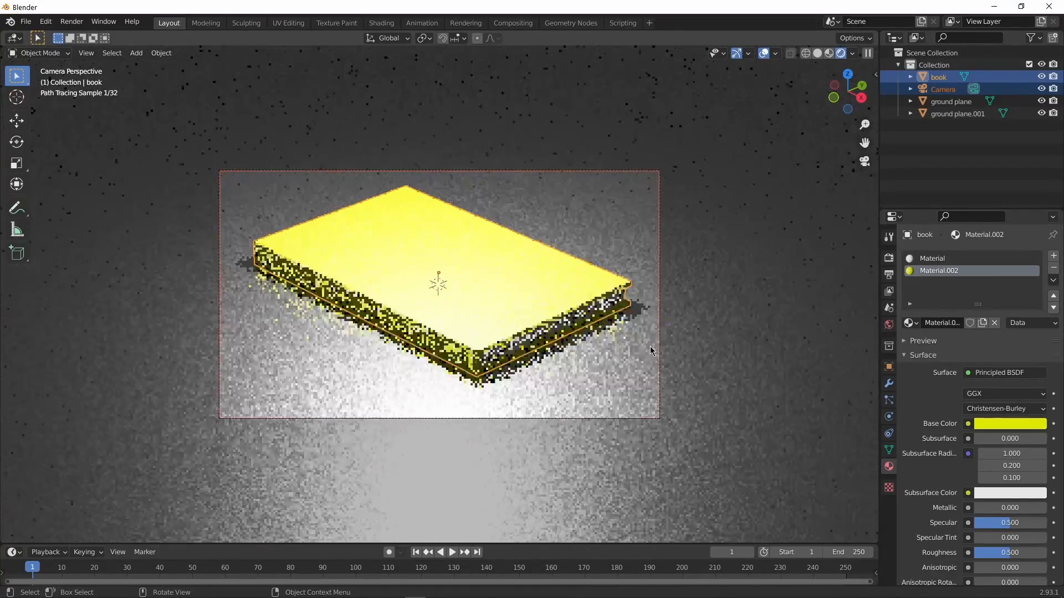
Move the selected book and camera together across the ground in two adjustments, with the Z axis locked
key("g")
key("shift+z")
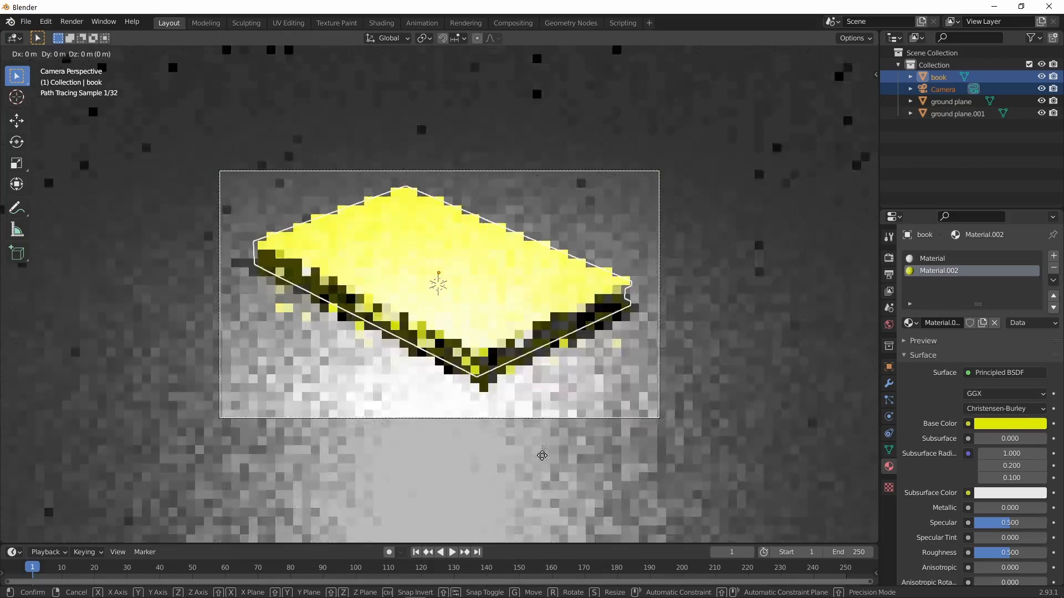
left_click(569, 434)
scroll(560, 429, "up", 2)
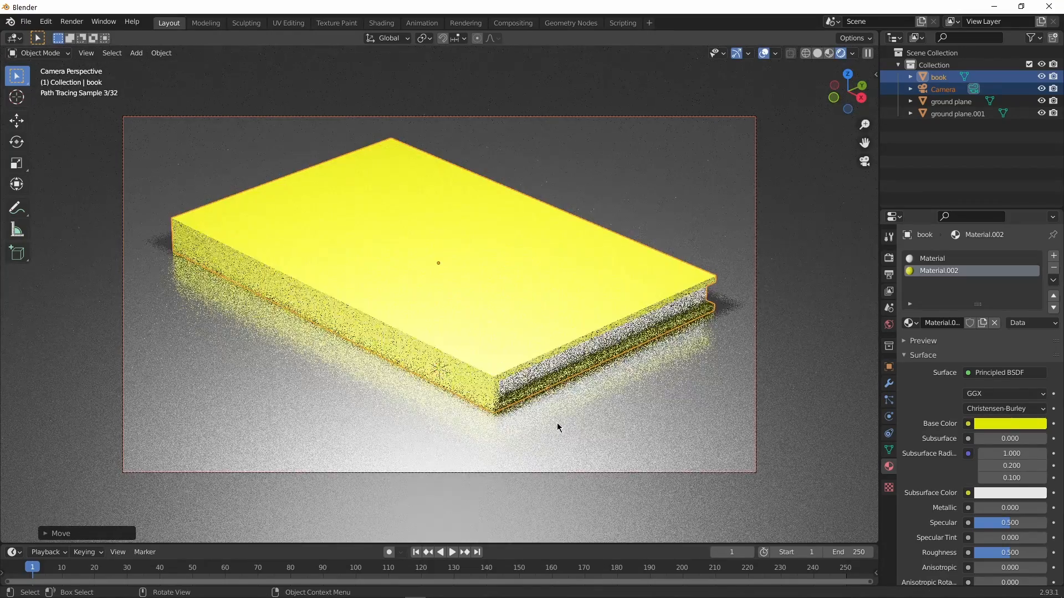
key("g")
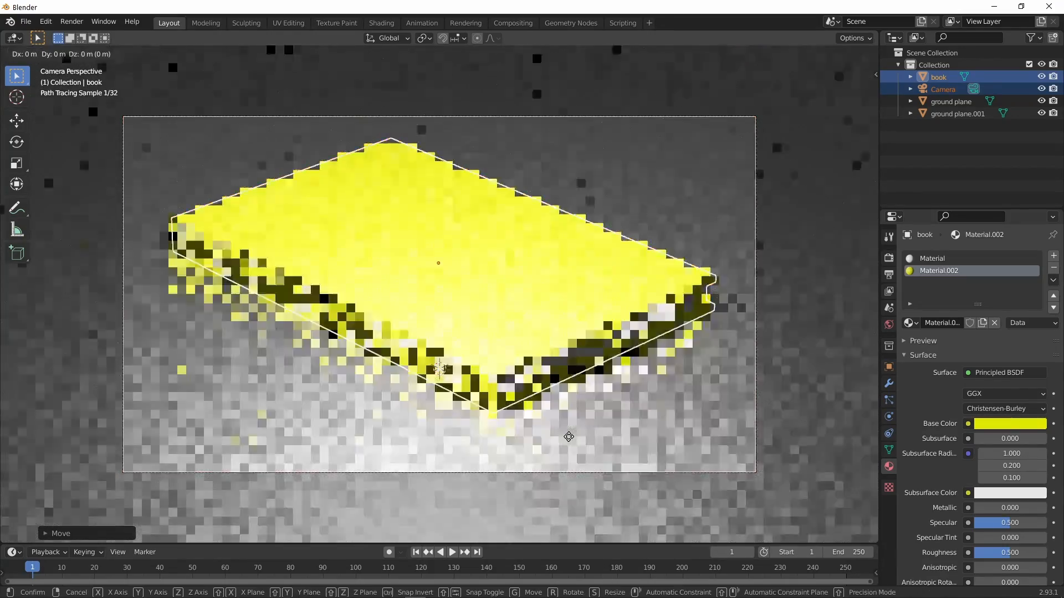
key("shift+z")
left_click(566, 477)
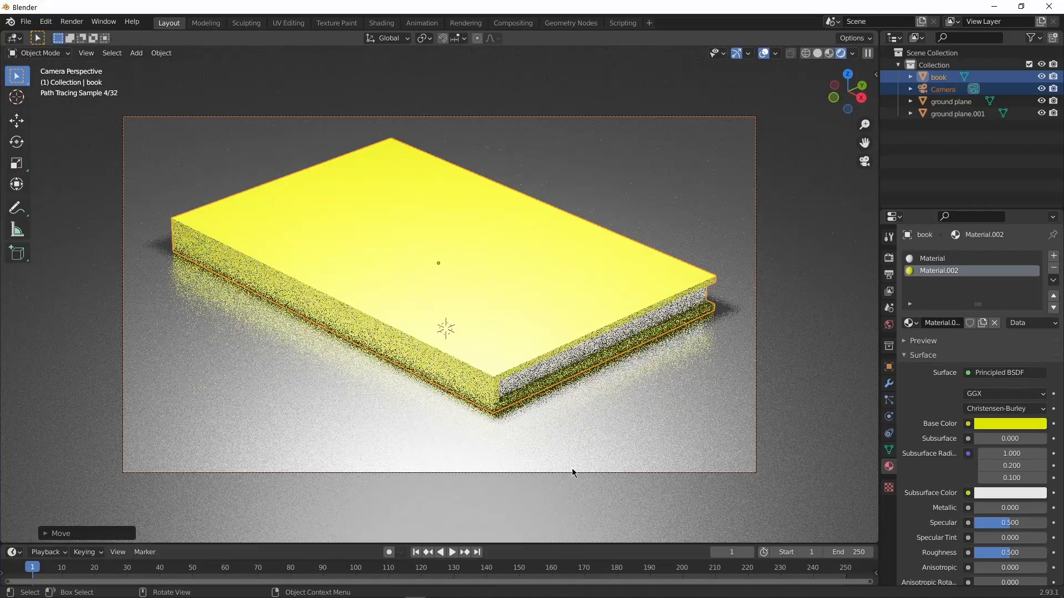
Shift only the camera by about 0.03 m so the book sits slightly lower in the frame
left_click(579, 473)
key("g")
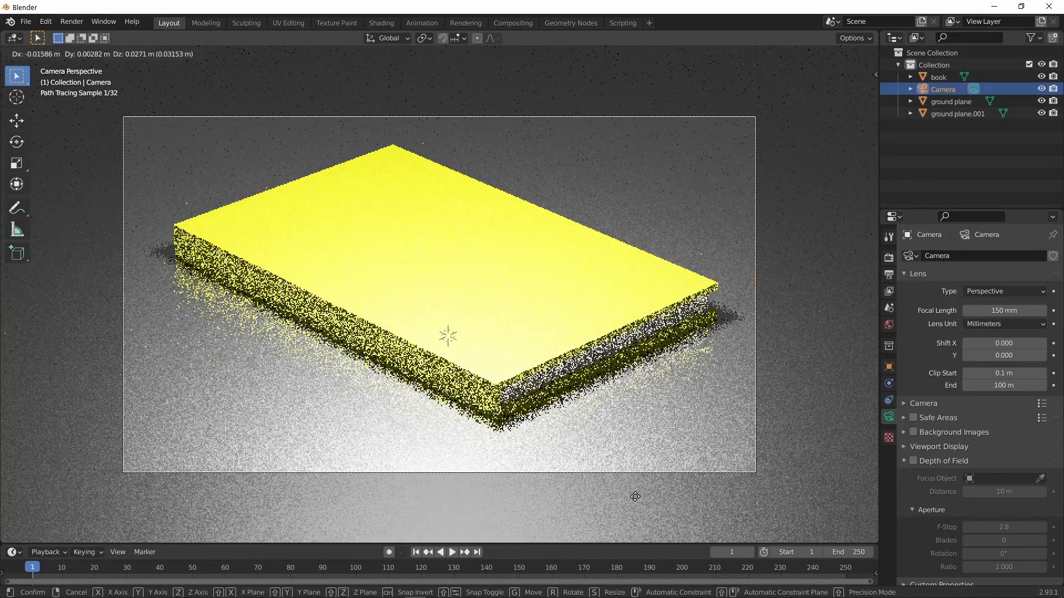
left_click(641, 498)
Rotate the book slightly clockwise, keeping it flat on the ground plane
left_click(570, 334)
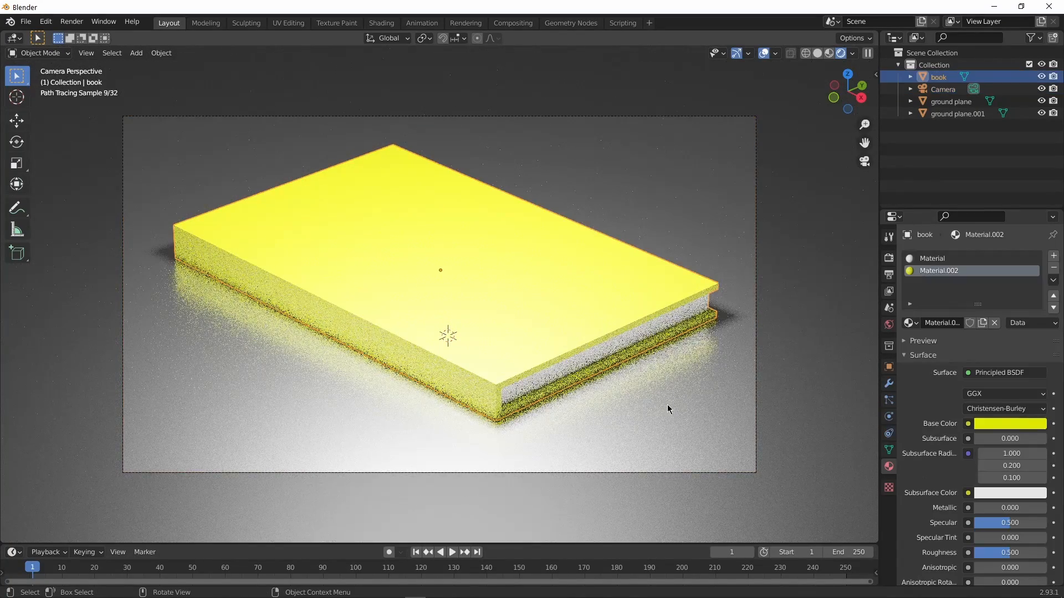
key("r")
left_click(614, 422)
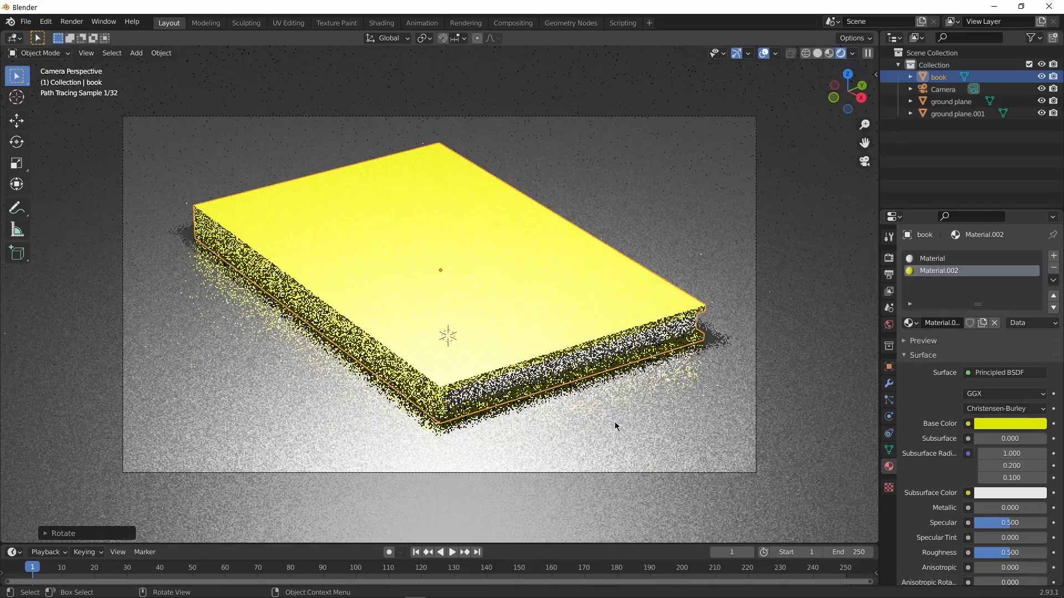
Move the camera to lower the book in the frame and rotate the camera slightly about the global X axis
left_click(622, 471)
key("g")
left_click(619, 434)
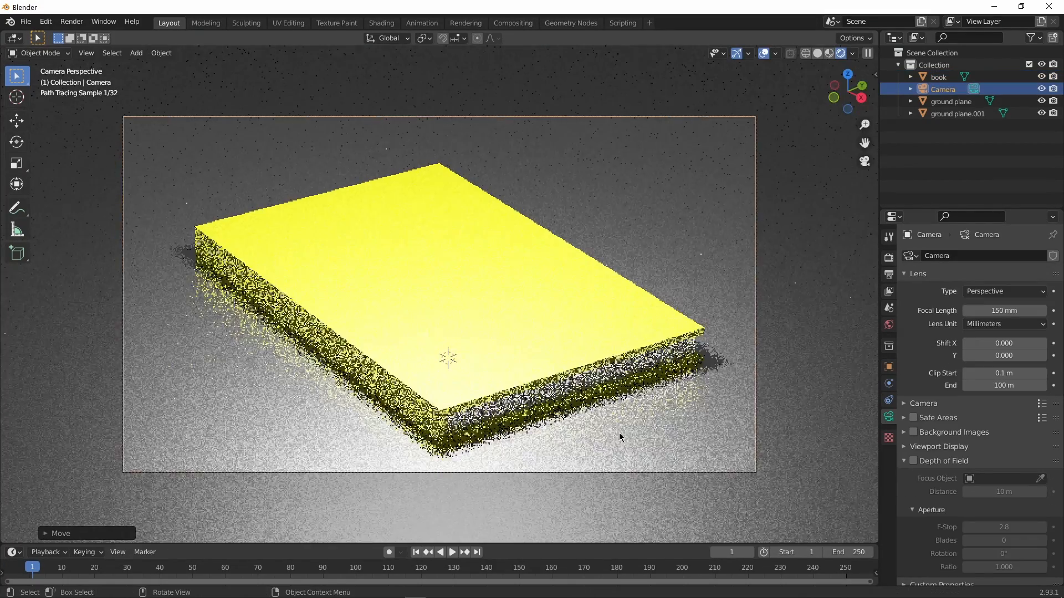
key("r")
key("x")
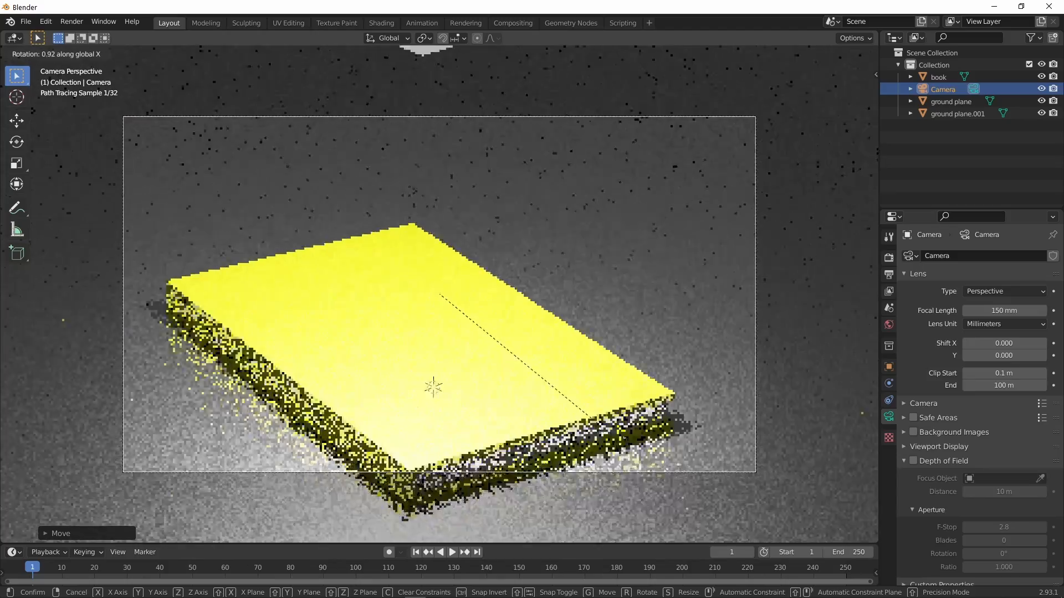
left_click(610, 427)
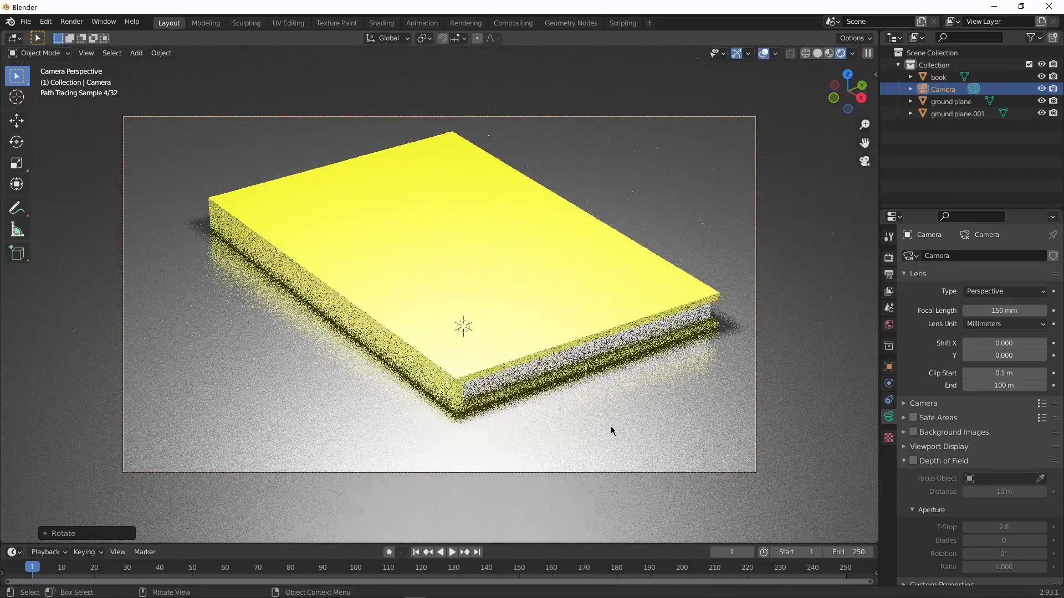
Raise the camera slightly along the Z axis to center the book in the frame
key("g")
key("z")
left_click(628, 422)
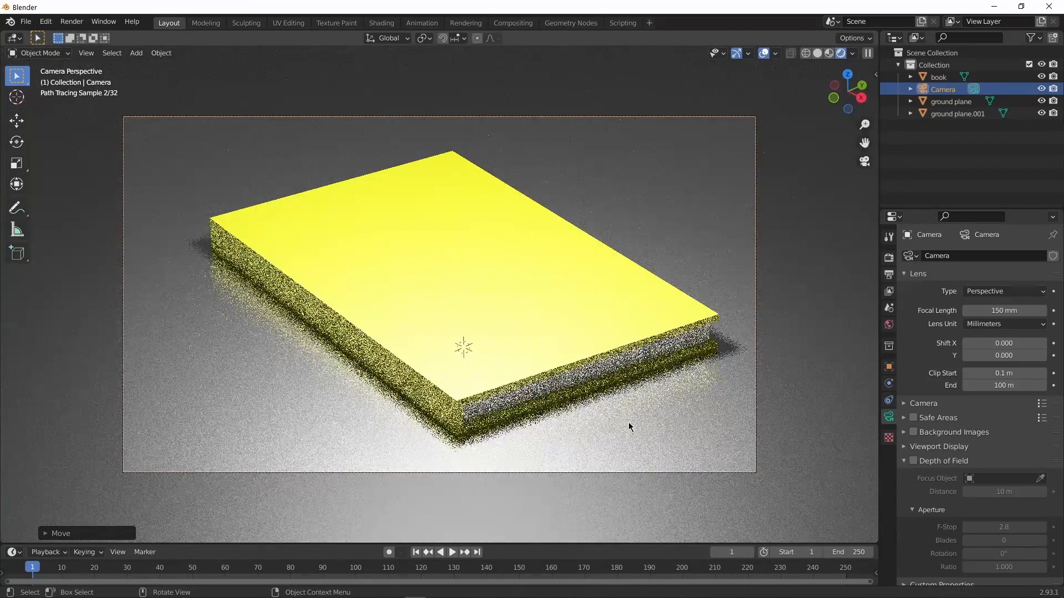
Rotate the book about the global Z axis until page edges face the camera on both front sides
left_click(581, 368)
key("r")
key("z")
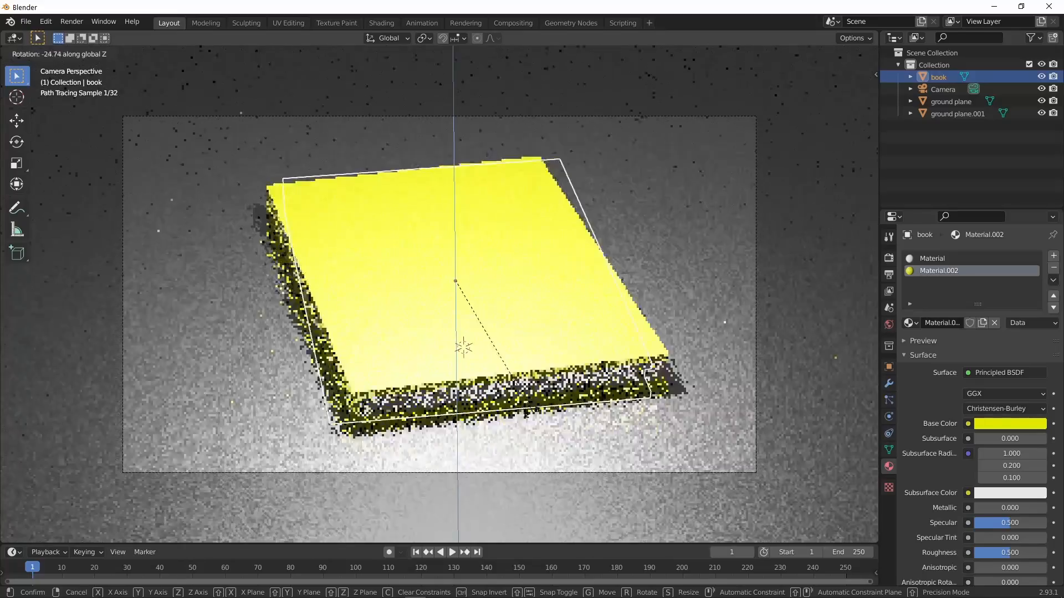
left_click(465, 432)
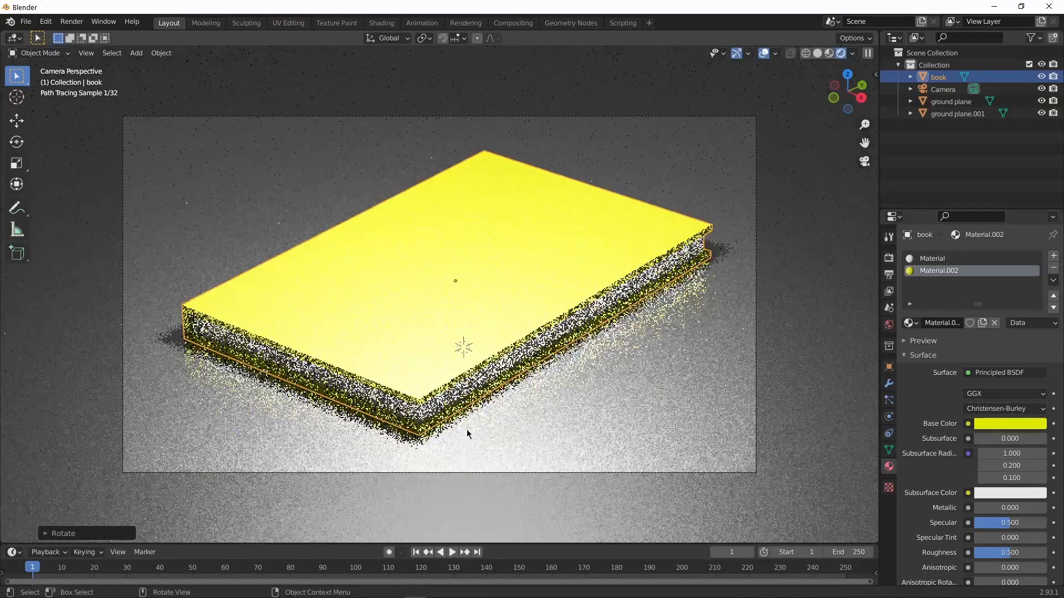
Select the ground plane and render a still image of the scene from the camera
left_click(641, 443)
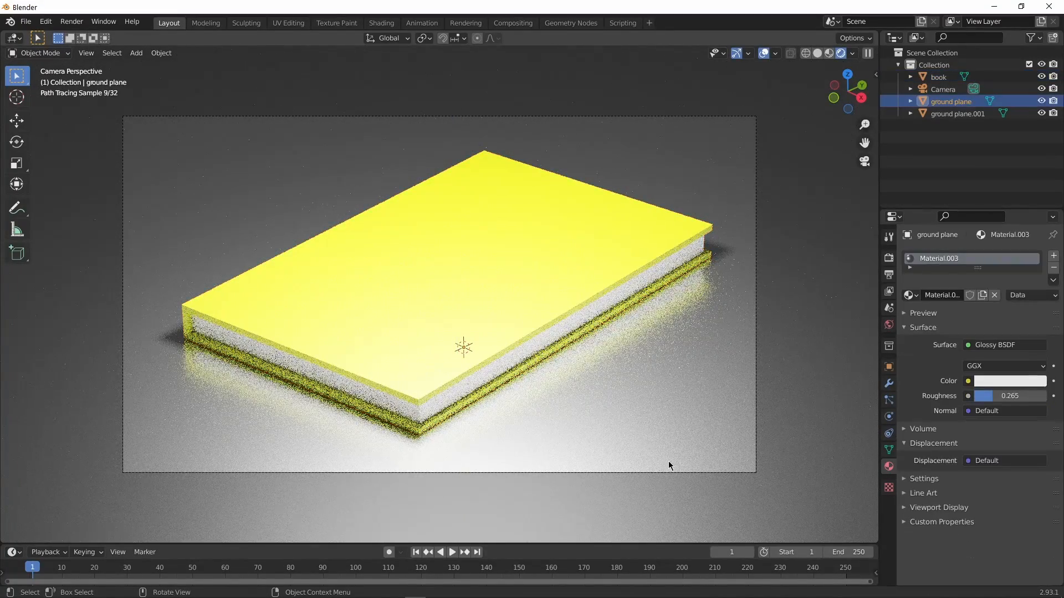
middle_click_drag(604, 422, 646, 421)
scroll(451, 311, "up", 6)
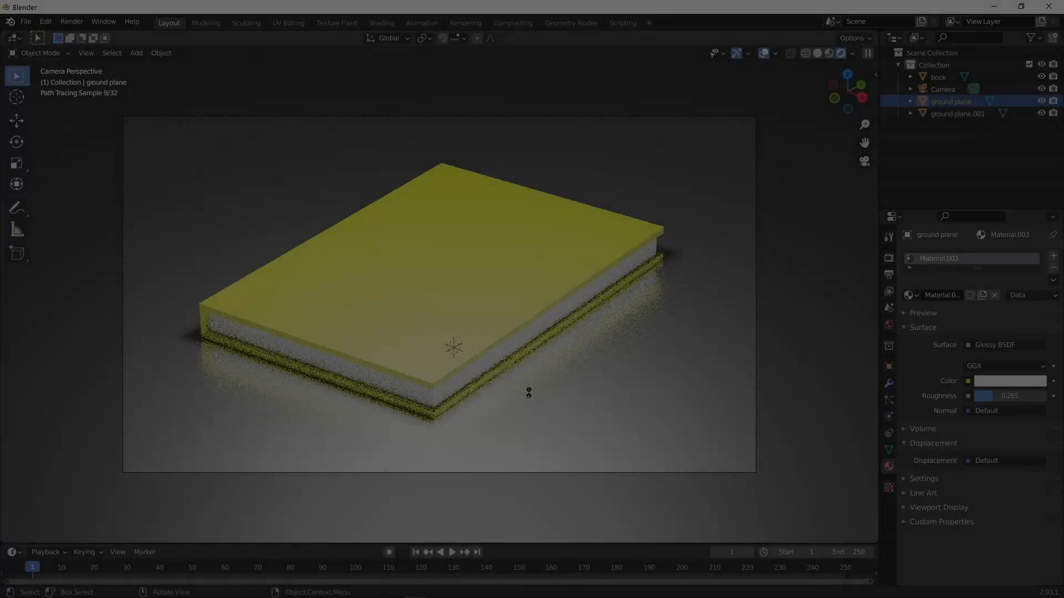
key("F12")
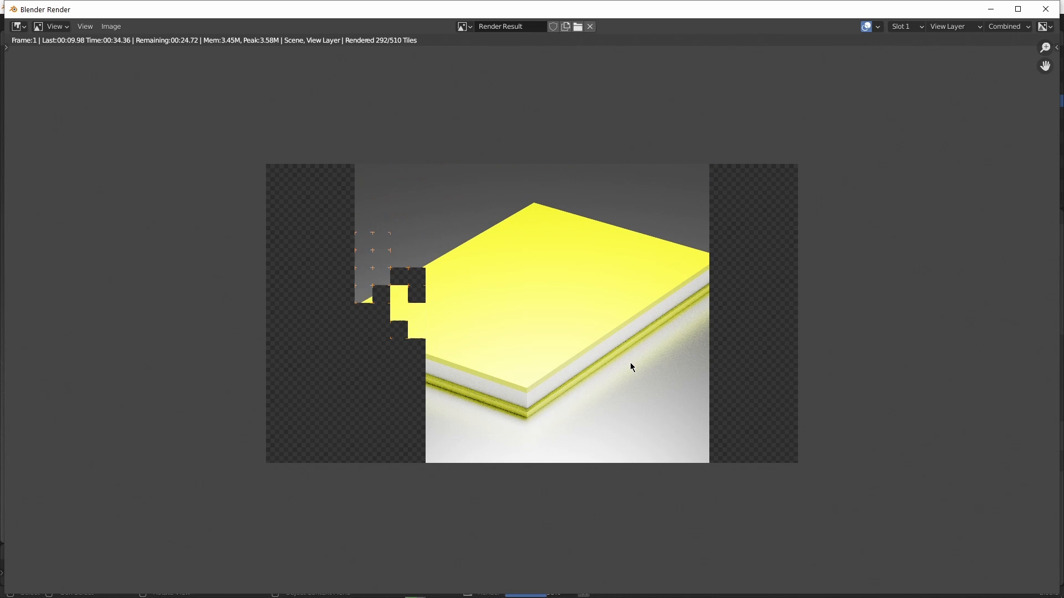
Switch to EVOO Control Center, set the operating mode to Turbo Mode, and close it while the render runs
key("super")
type("evoo")
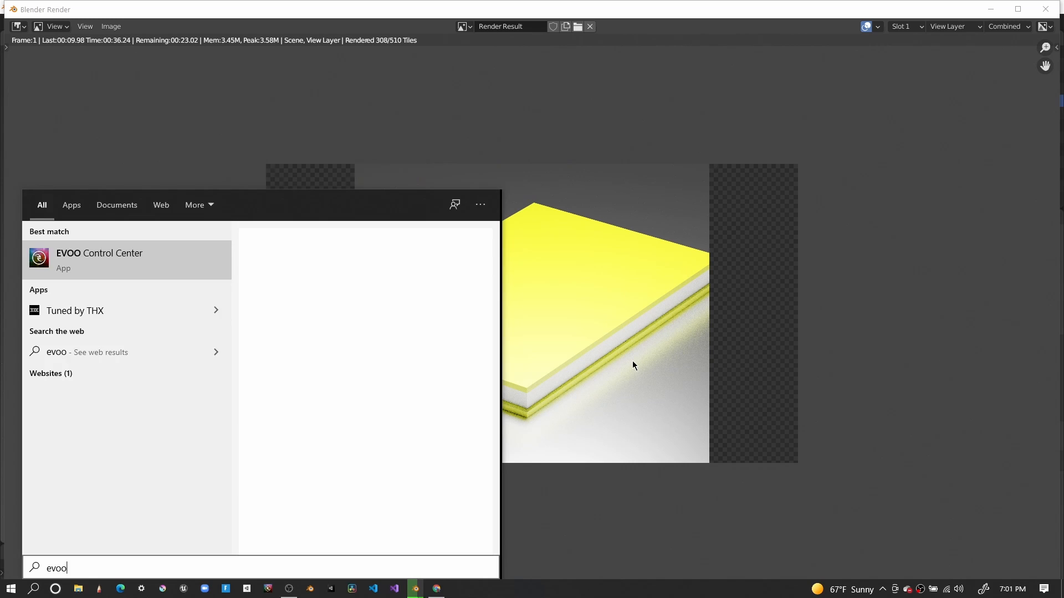
key("Return")
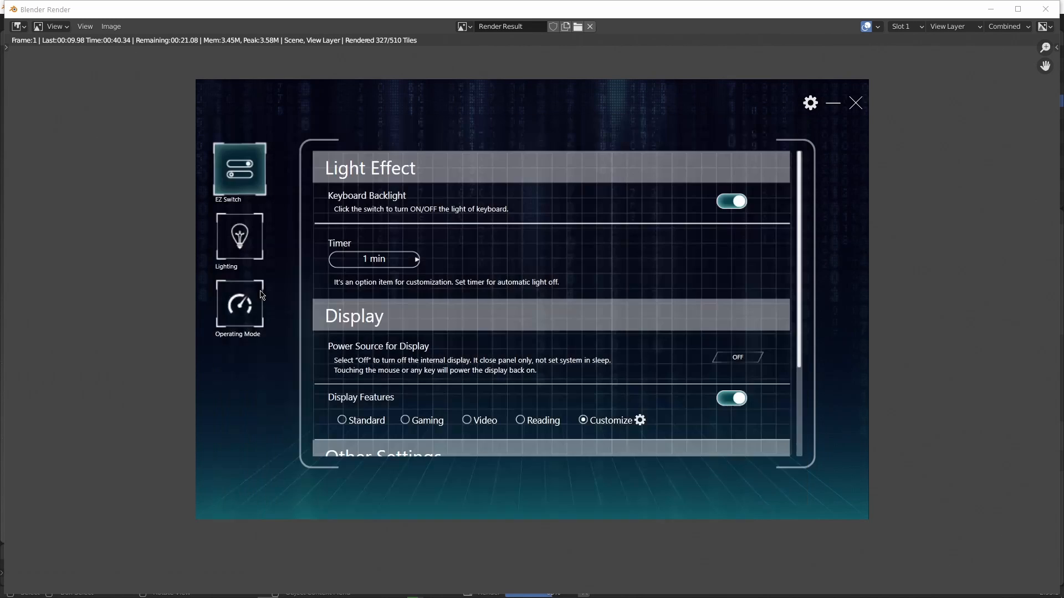
left_click(262, 297)
left_click(360, 216)
left_click(405, 215)
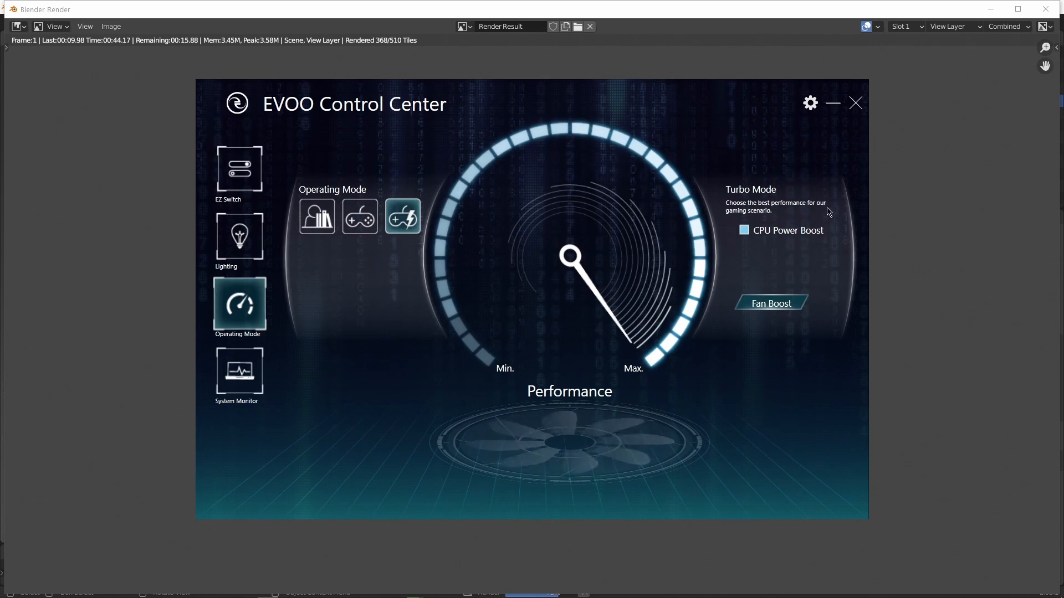
left_click(856, 104)
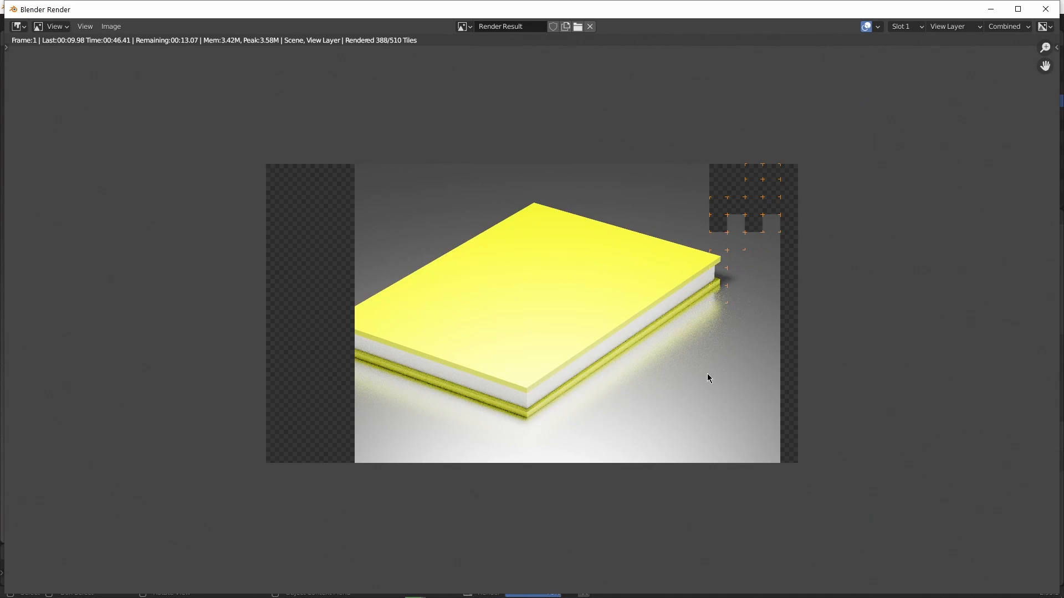